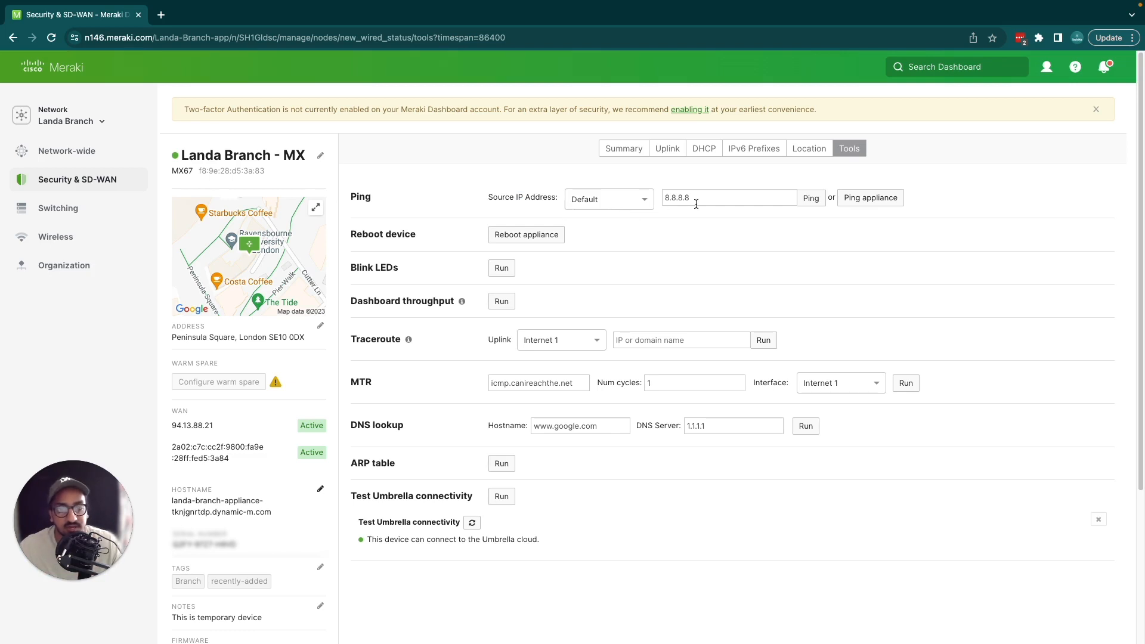
- Ping 8.8.8.8 from the appliance's default source IP address
{"action": "left_click", "coordinate": [768, 224]}
{"action": "left_click", "coordinate": [810, 198]}
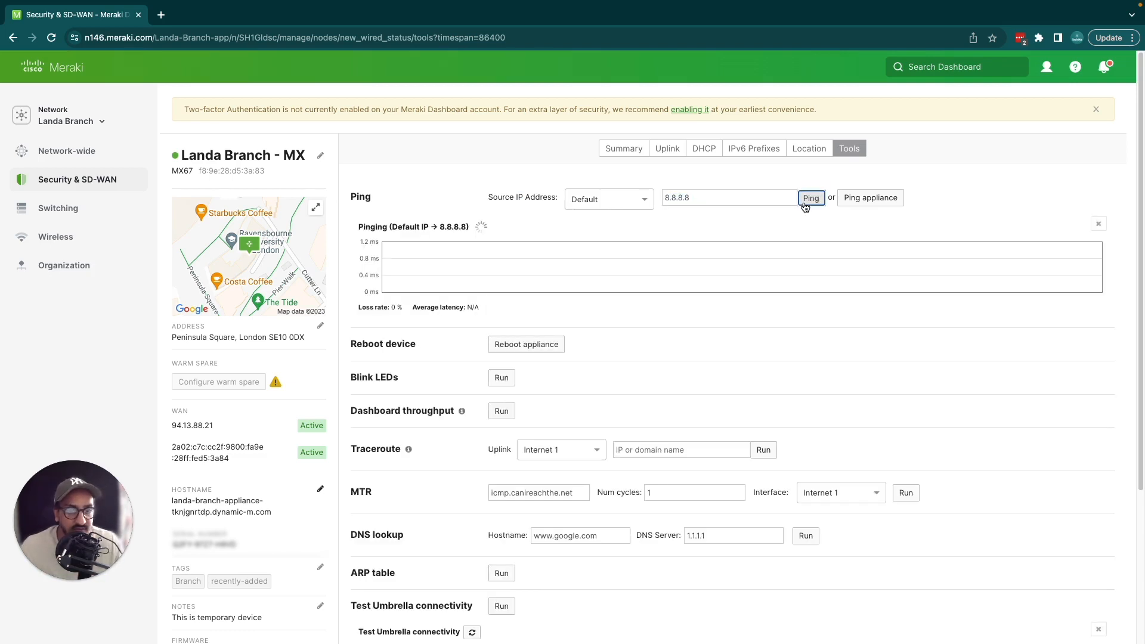
- Check the loss rate and average latency of the running ping, and start another from the default source to 1.1.1.1
{"action": "double_click", "coordinate": [696, 201]}
{"action": "type", "text": "1"}
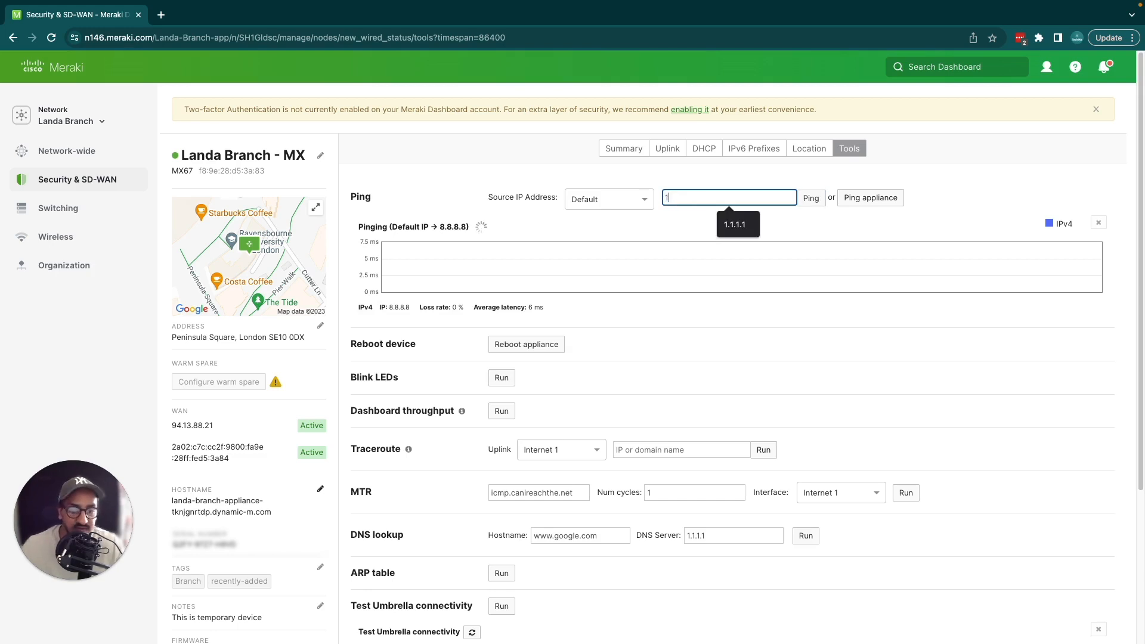
{"action": "type", "text": ".1.1.1"}
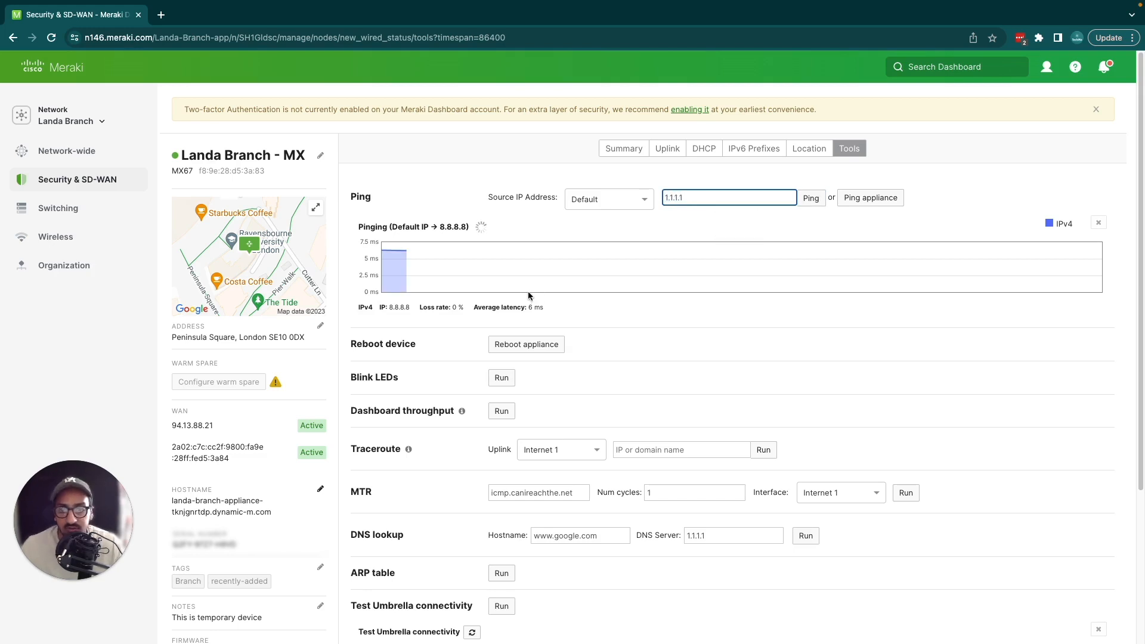
{"action": "left_click", "coordinate": [440, 307]}
{"action": "left_click_drag", "start_coordinate": [378, 308], "coordinate": [418, 307]}
{"action": "left_click_drag", "start_coordinate": [550, 311], "coordinate": [474, 309]}
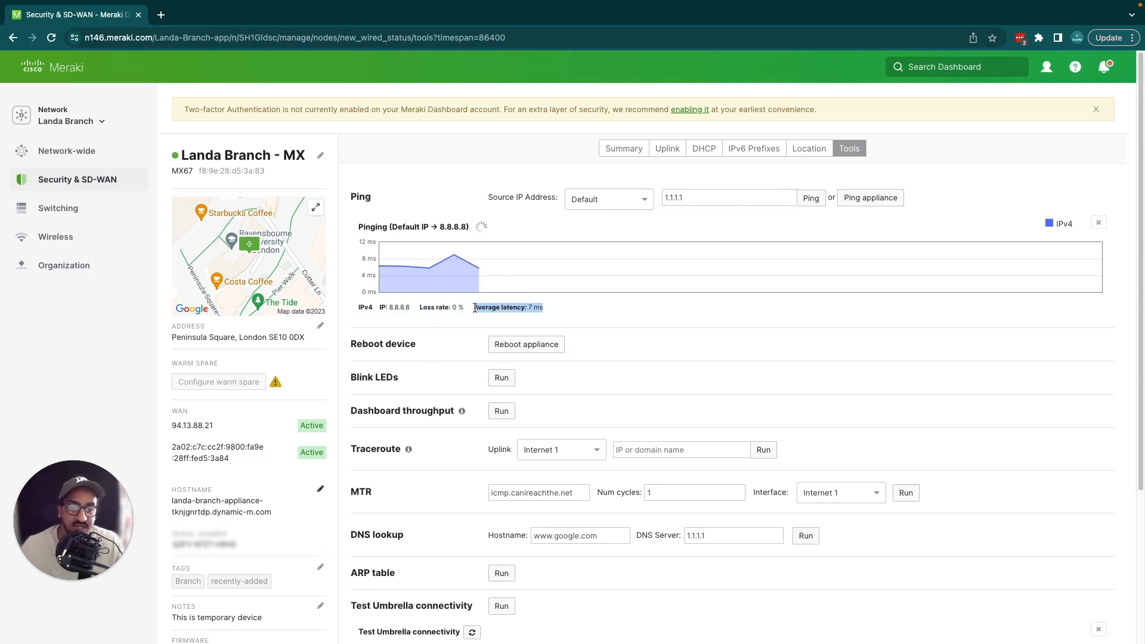
{"action": "left_click", "coordinate": [549, 313]}
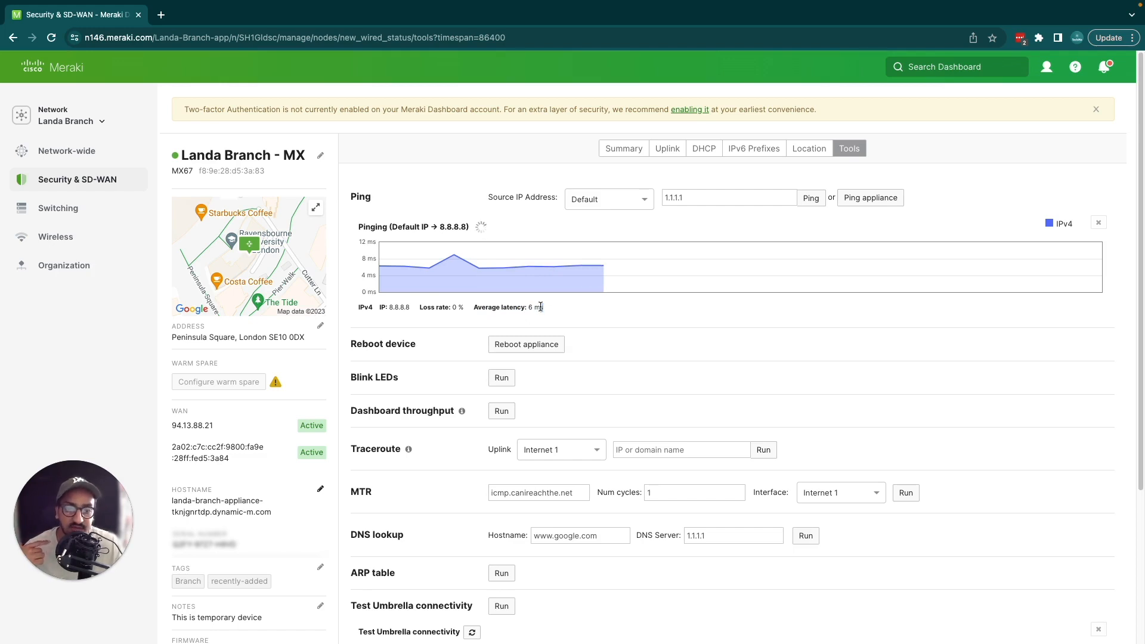
{"action": "left_click_drag", "start_coordinate": [546, 308], "coordinate": [526, 306]}
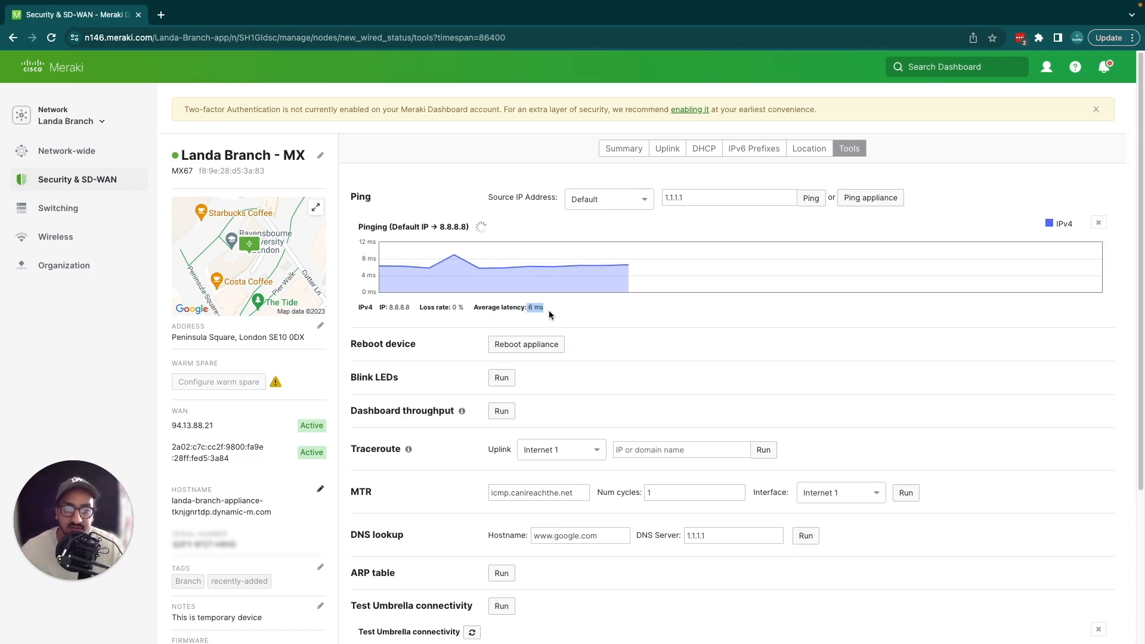
{"action": "left_click", "coordinate": [813, 200]}
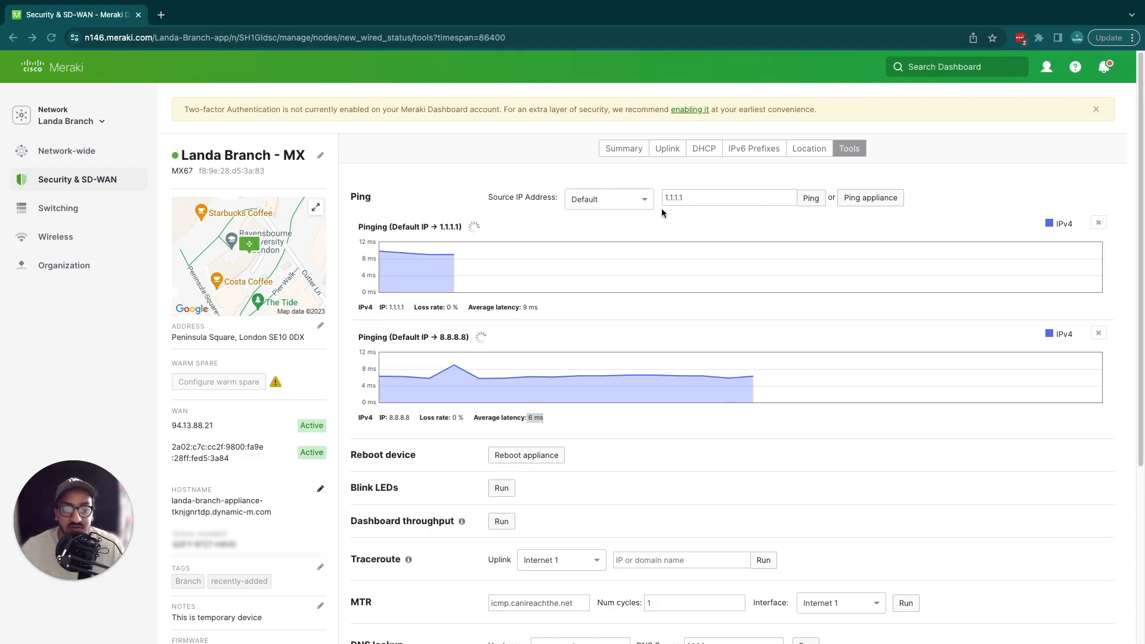
- Review the available source IP address options for the ping test, keeping Default
{"action": "left_click", "coordinate": [628, 201]}
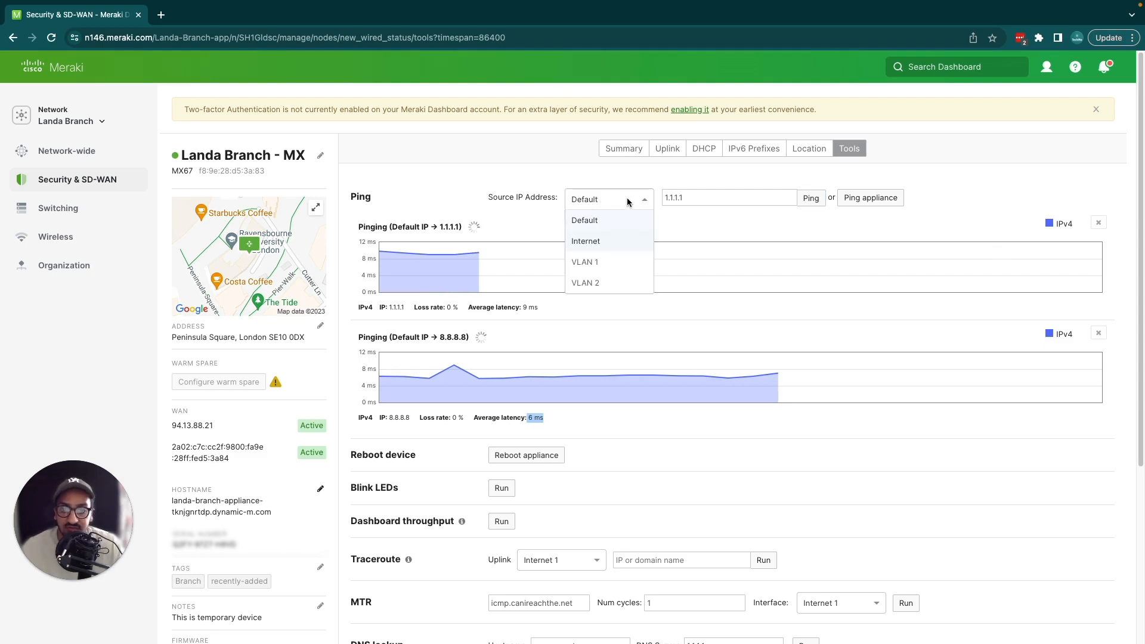
{"action": "left_click", "coordinate": [681, 224]}
{"action": "left_click", "coordinate": [631, 203]}
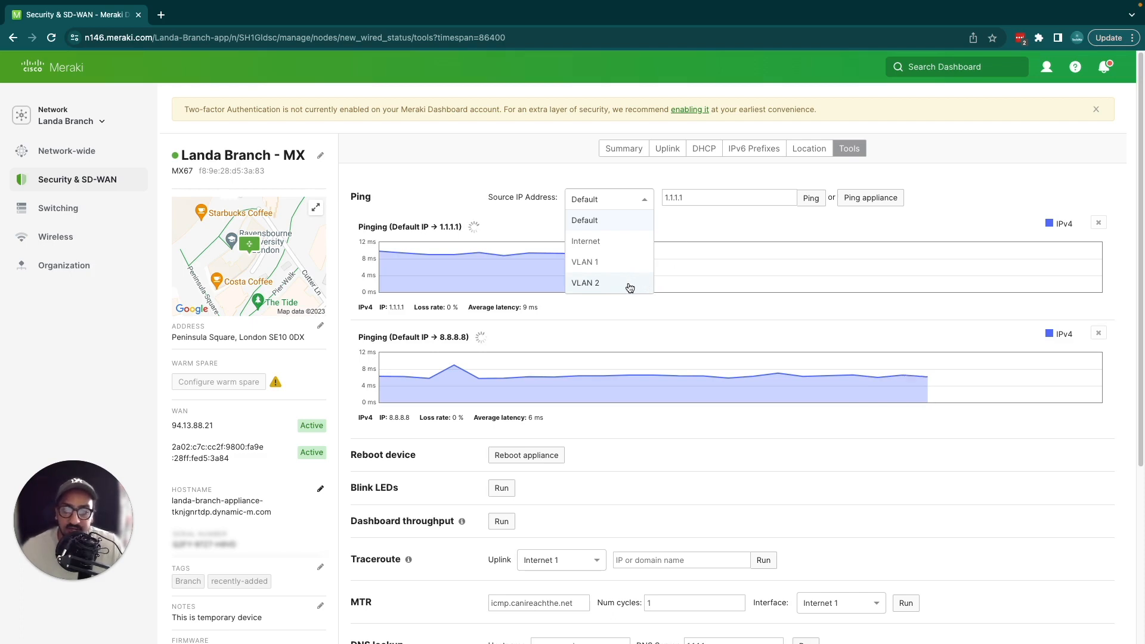
{"action": "left_click", "coordinate": [430, 193]}
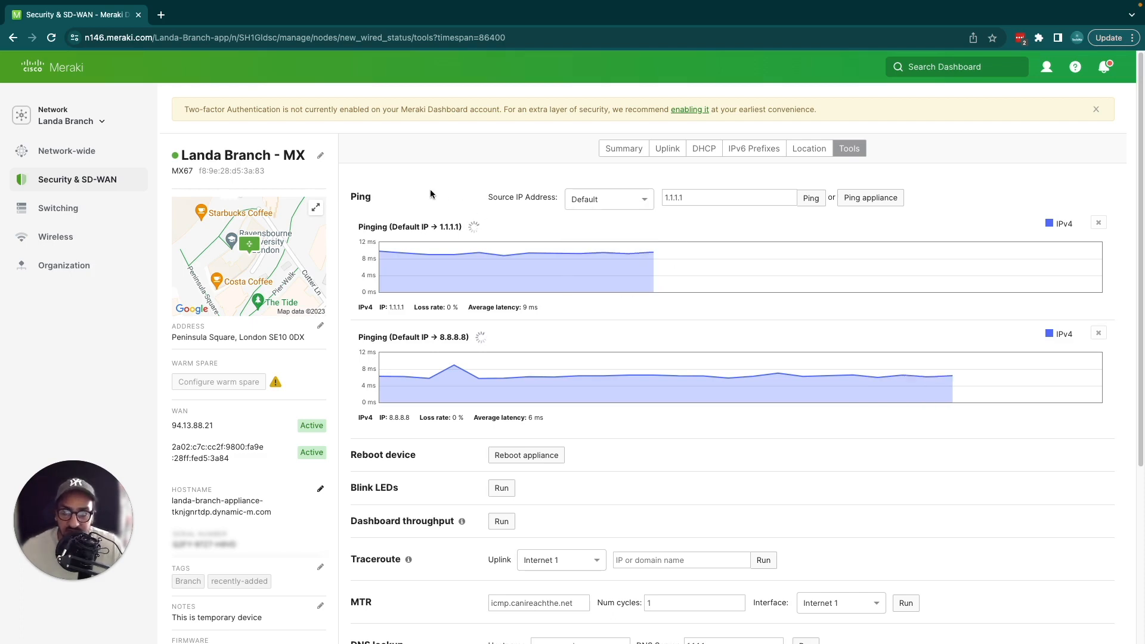
- Open Addressing & VLANs in a separate browser tab and check the MX IP of the Sales VLAN
{"action": "mouse_move", "coordinate": [79, 192]}
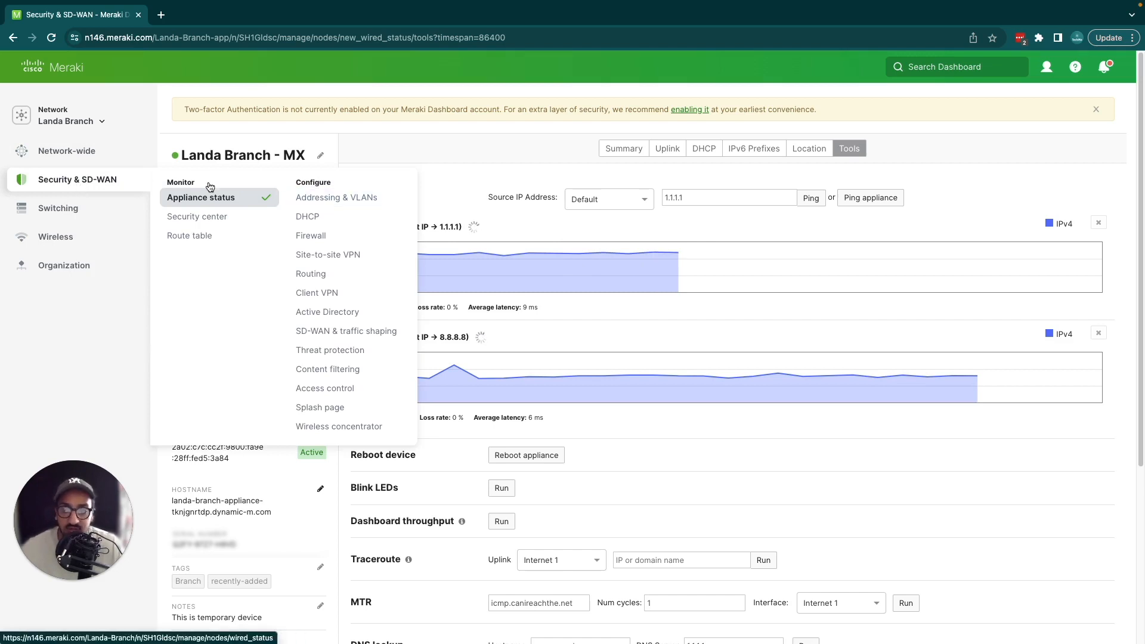
{"action": "right_click", "coordinate": [334, 201]}
{"action": "left_click", "coordinate": [382, 208]}
{"action": "left_click", "coordinate": [217, 14]}
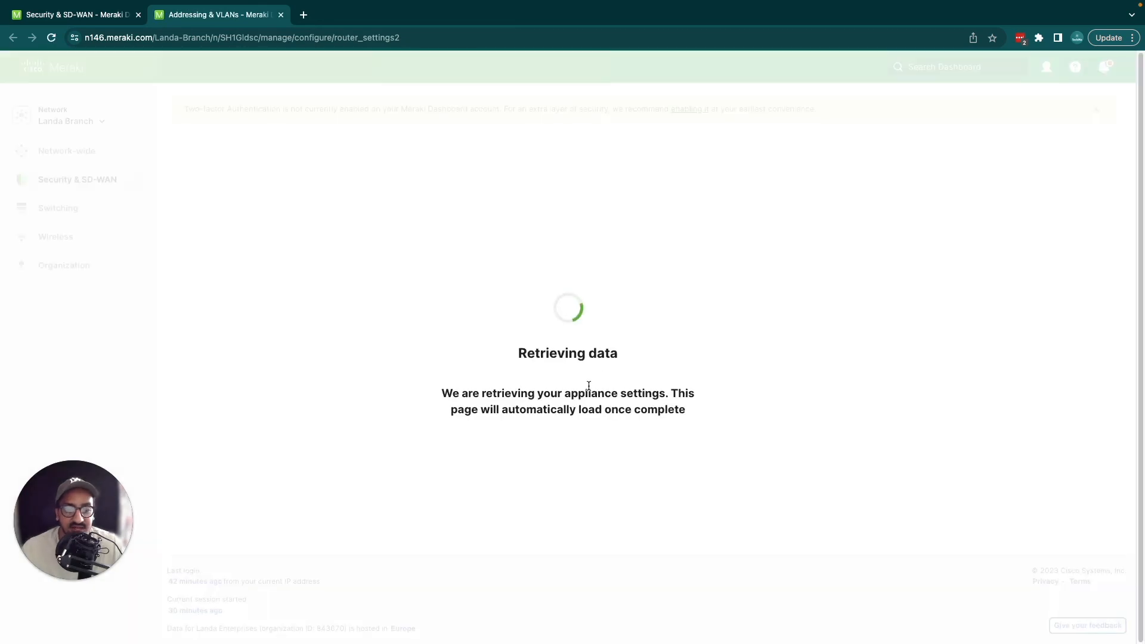
{"action": "scroll", "coordinate": [588, 385], "scroll_direction": "down", "scroll_amount": 3}
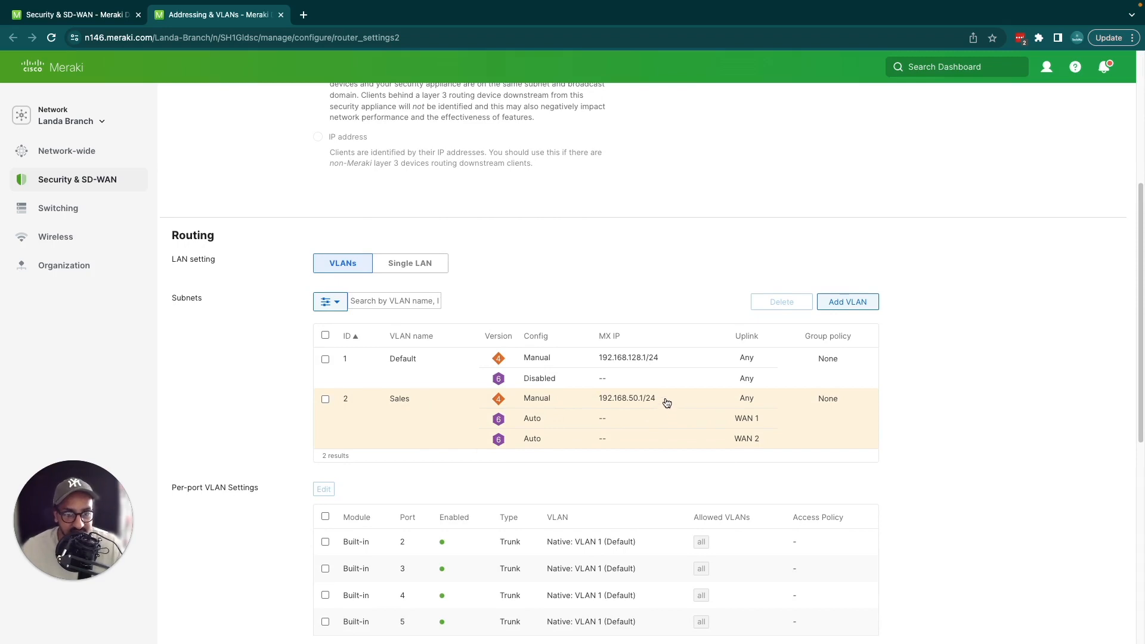
{"action": "left_click_drag", "start_coordinate": [660, 400], "coordinate": [600, 402]}
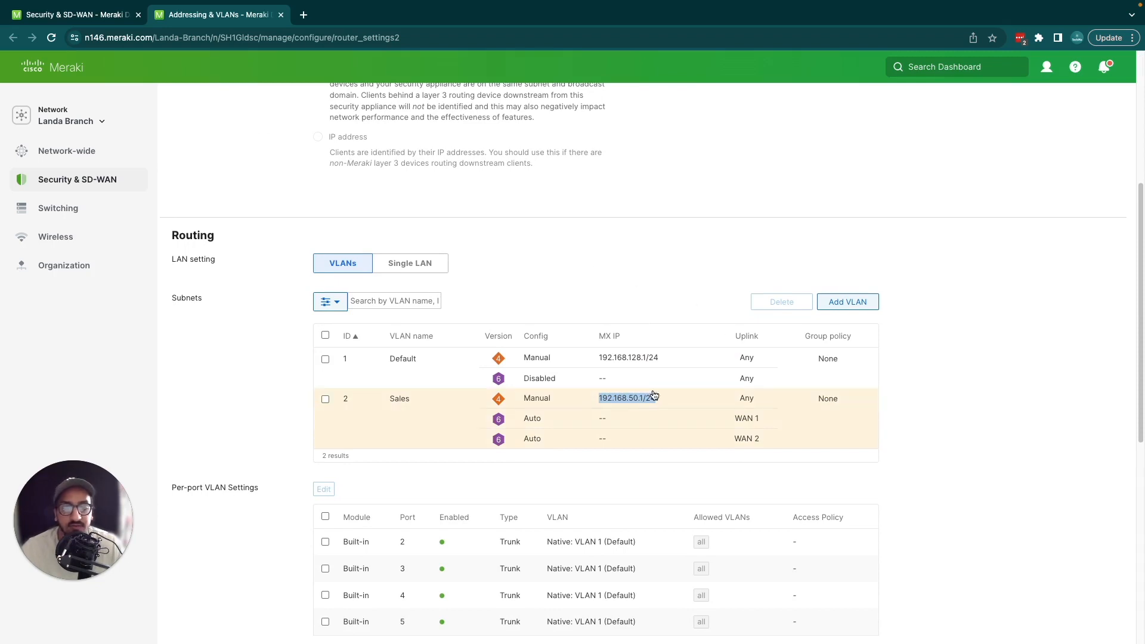
{"action": "left_click", "coordinate": [211, 408]}
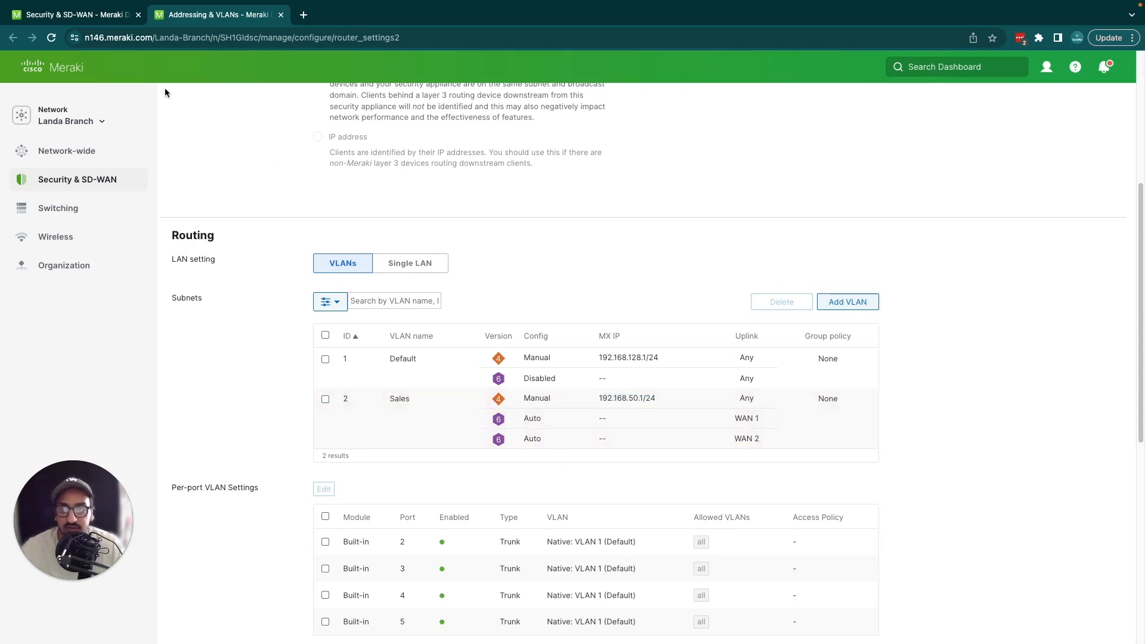
- Return to the appliance tools page and find VLAN 2 among the ping source options without changing the selection
{"action": "left_click", "coordinate": [84, 19]}
{"action": "left_click", "coordinate": [642, 200]}
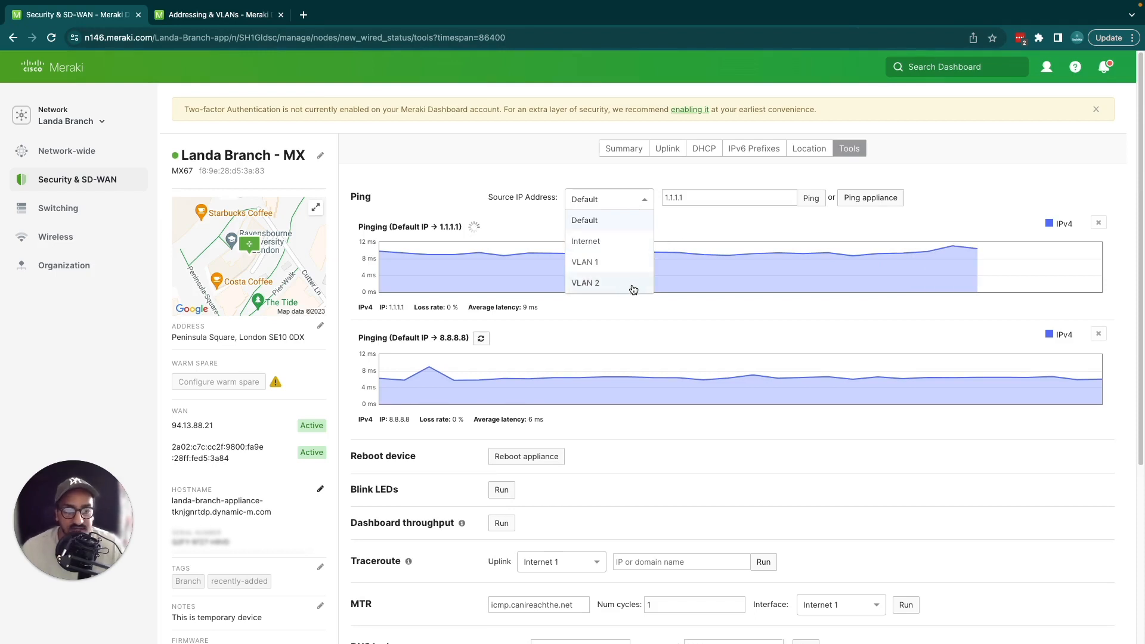
{"action": "left_click", "coordinate": [664, 239]}
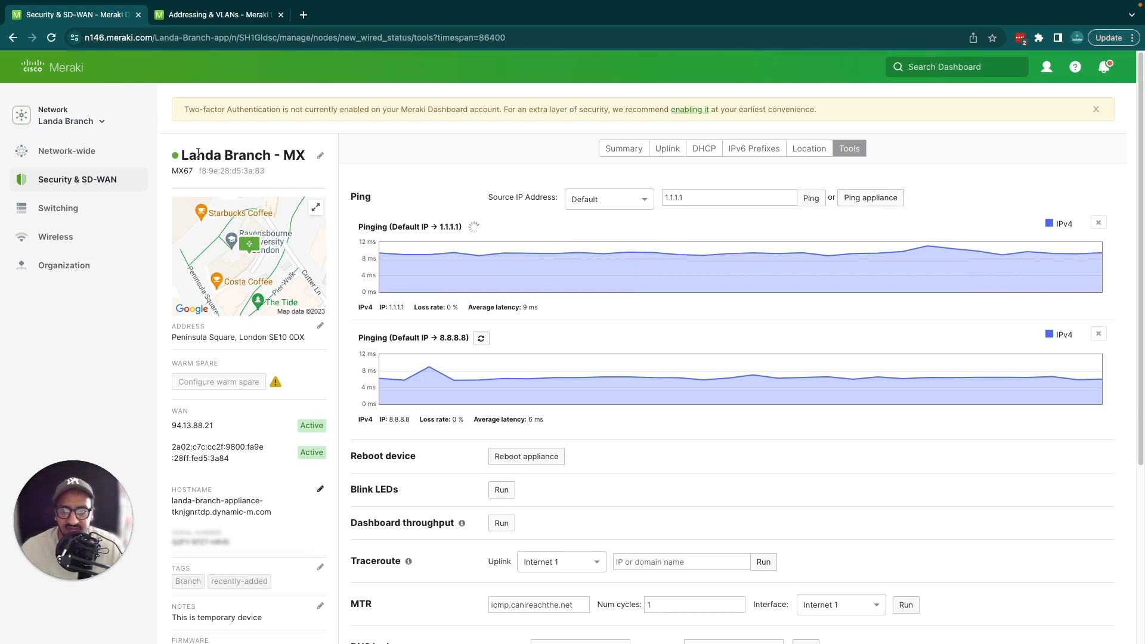
- Ping the Landa Branch - MX appliance itself
{"action": "triple_click", "coordinate": [198, 154]}
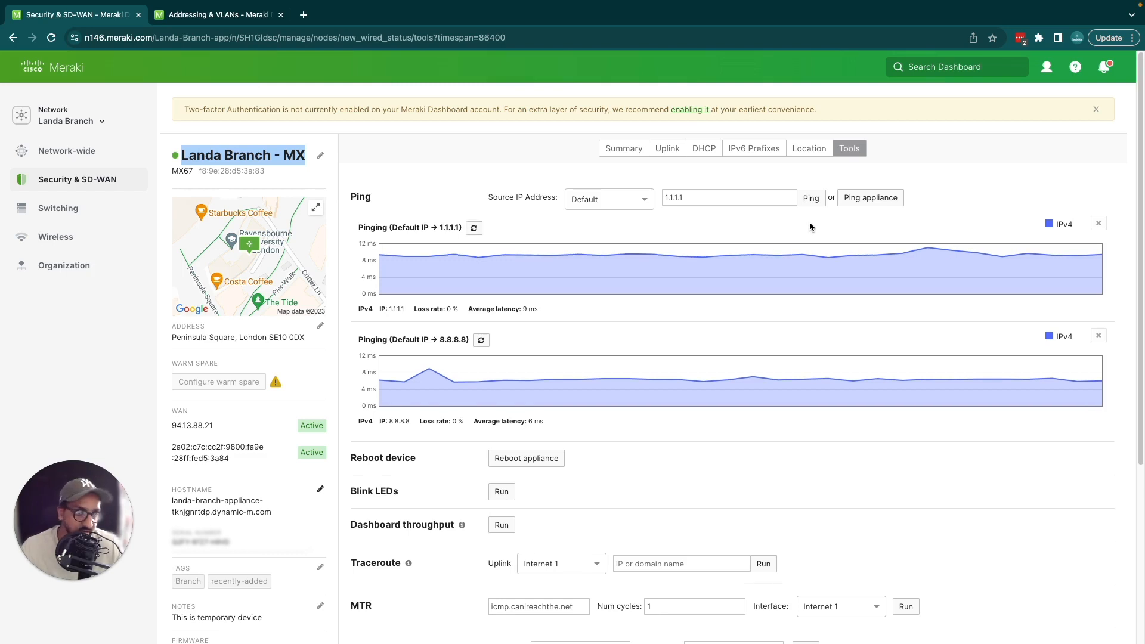
{"action": "left_click", "coordinate": [859, 203]}
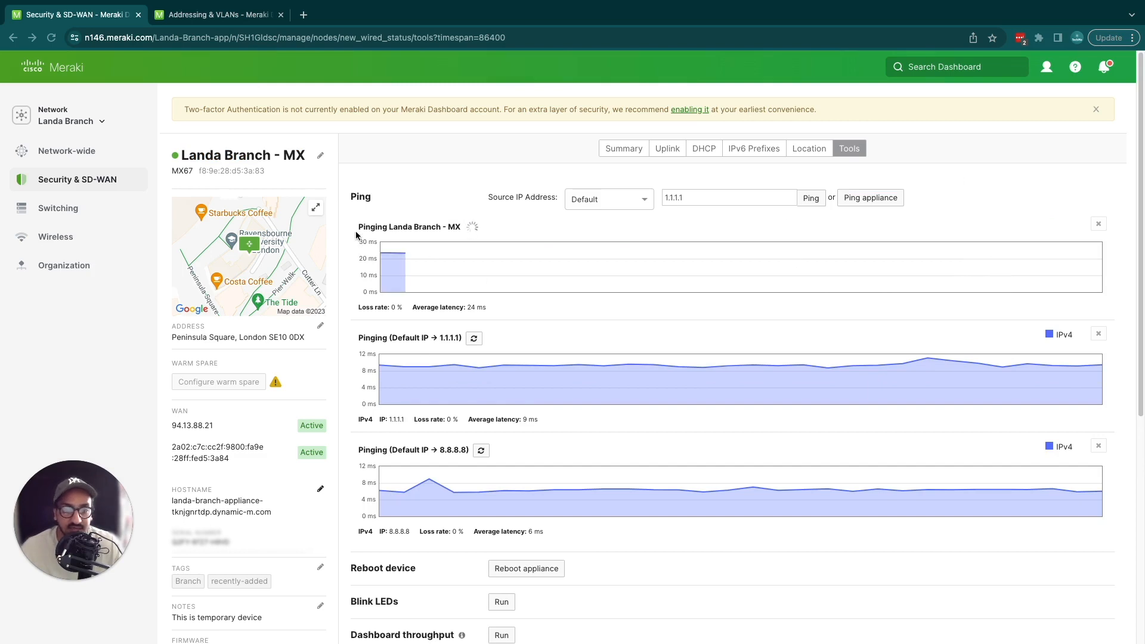
{"action": "triple_click", "coordinate": [262, 154]}
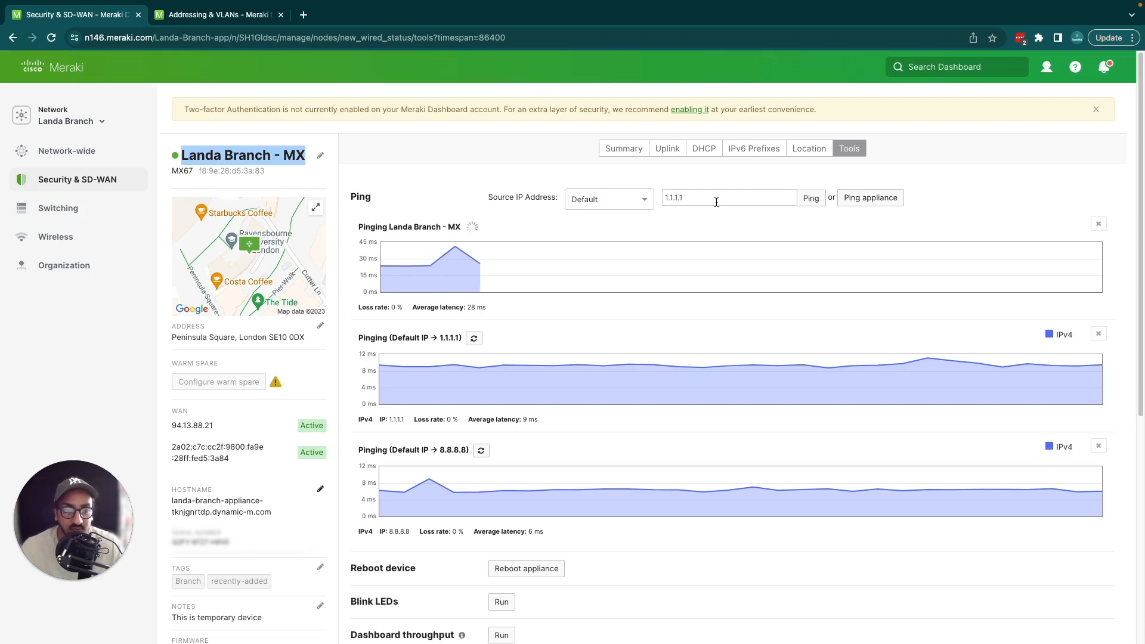
- Ping 50.50.50.50 from the default source and check its loss rate
{"action": "triple_click", "coordinate": [716, 201]}
{"action": "type", "text": "50."}
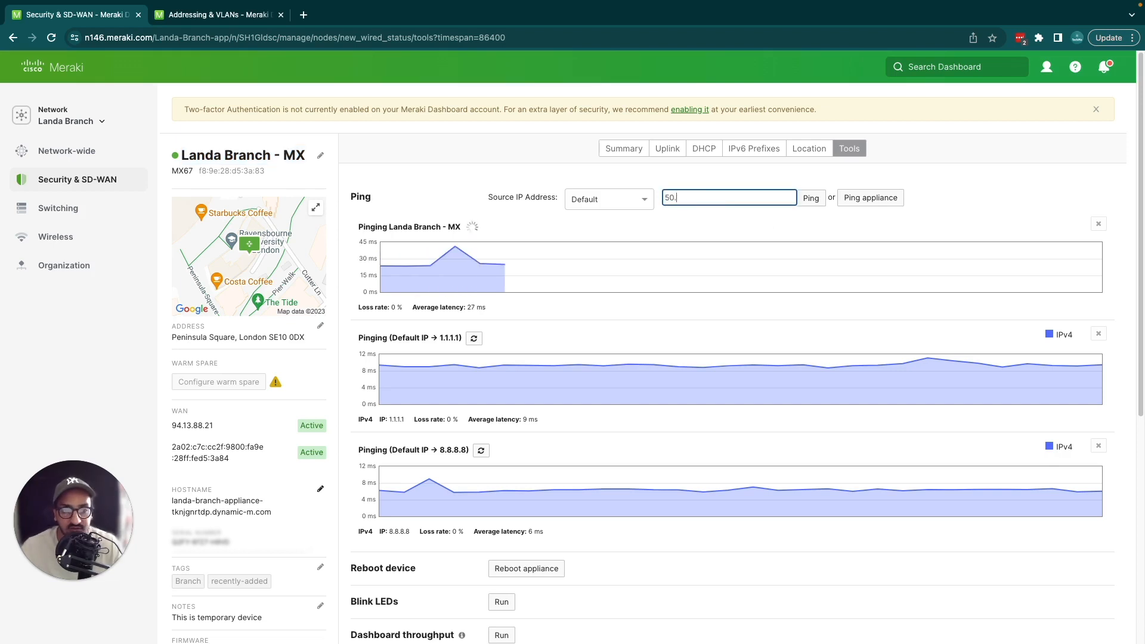
{"action": "type", "text": "50.50.50"}
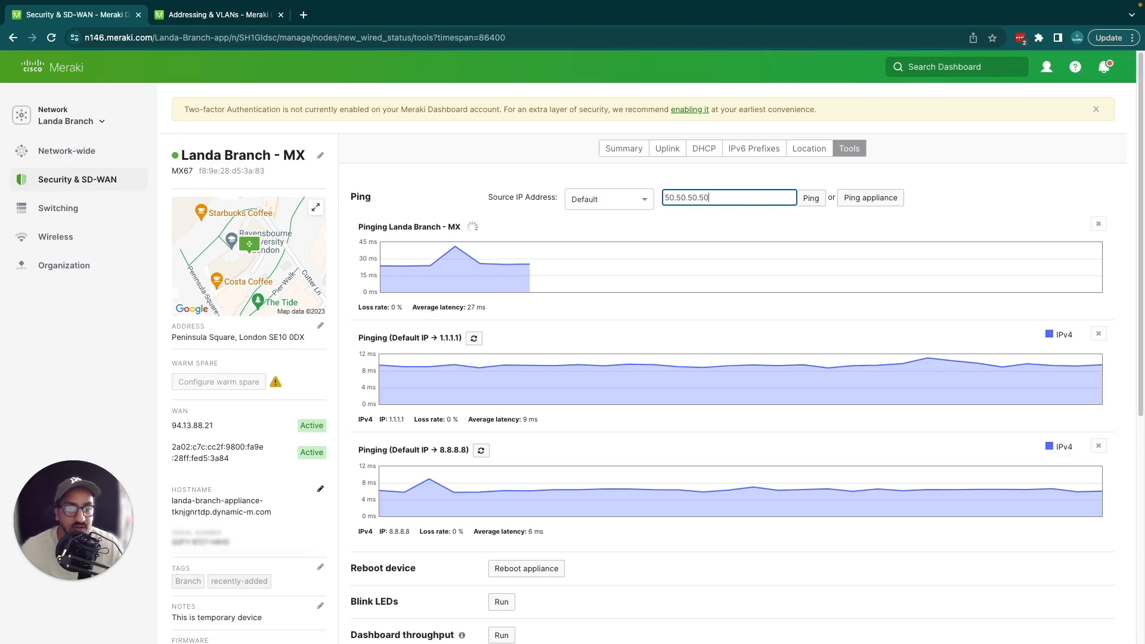
{"action": "left_click", "coordinate": [810, 198]}
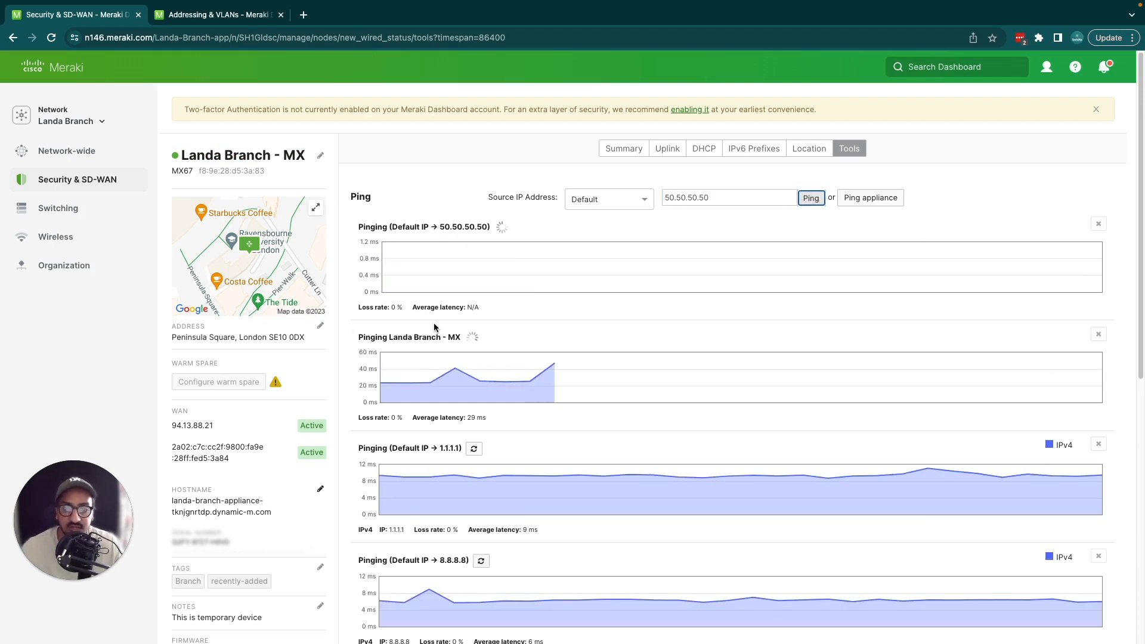
{"action": "left_click_drag", "start_coordinate": [441, 230], "coordinate": [487, 229]}
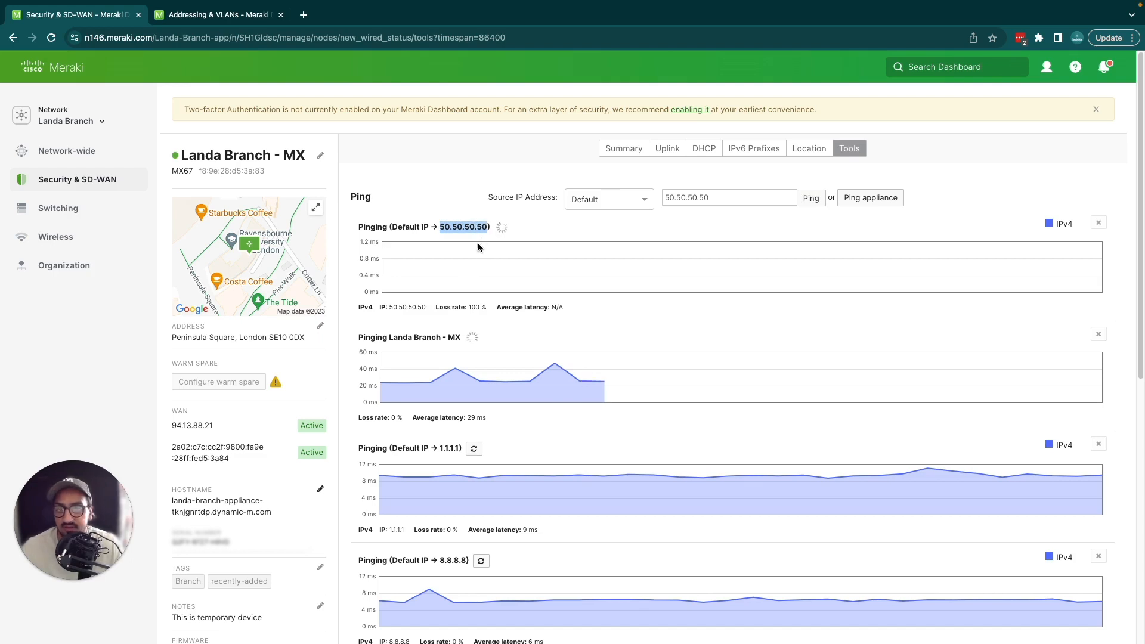
{"action": "left_click_drag", "start_coordinate": [488, 308], "coordinate": [433, 306]}
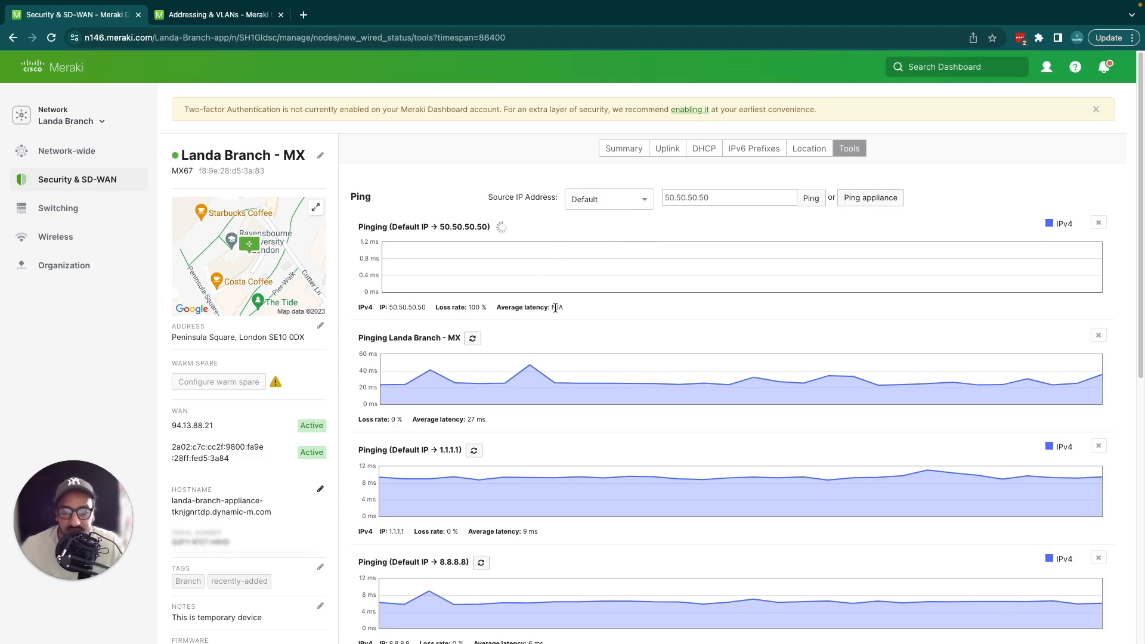
- Examine the other diagnostic tools below the ping results, from Reboot device and Blink LEDs to Dashboard throughput and Traceroute
{"action": "scroll", "coordinate": [656, 329], "scroll_direction": "down", "scroll_amount": 5}
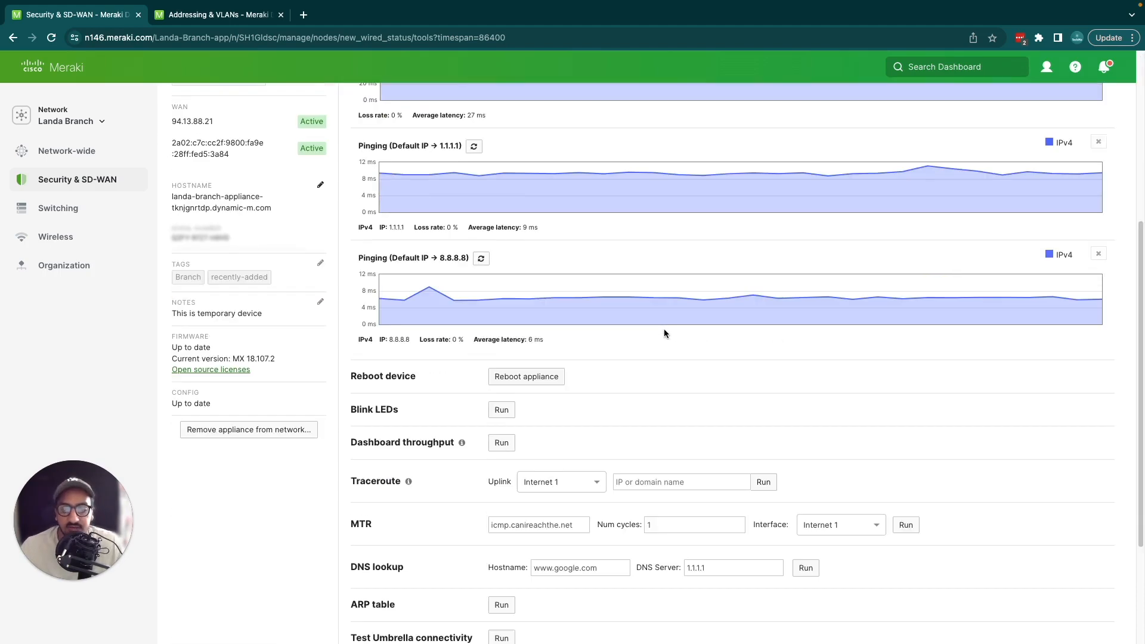
{"action": "scroll", "coordinate": [663, 329], "scroll_direction": "down", "scroll_amount": 2}
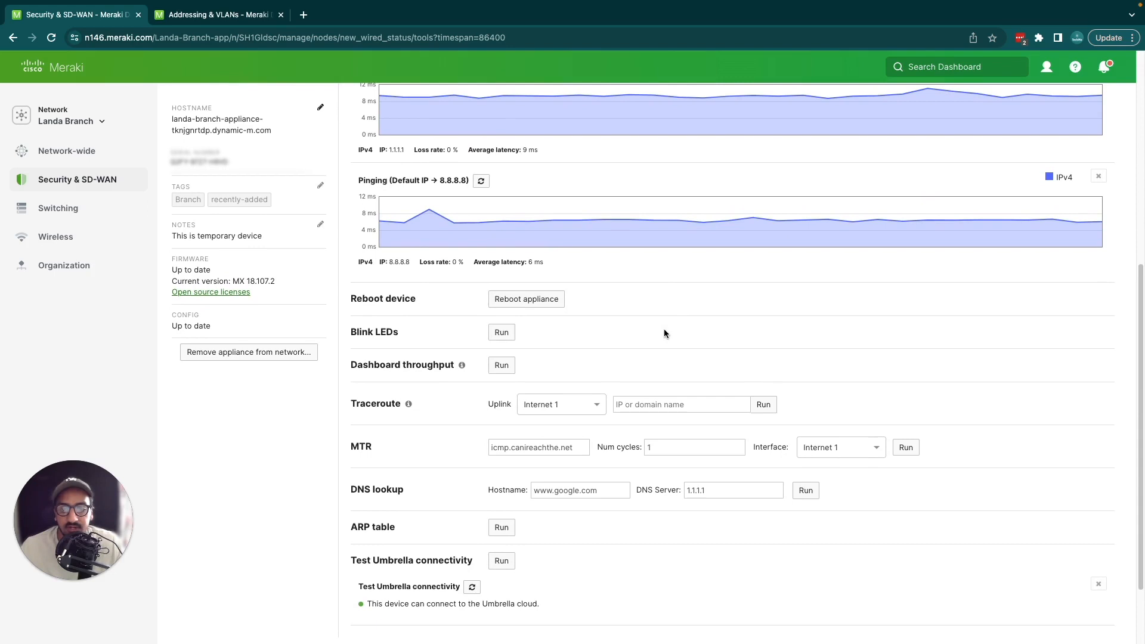
{"action": "triple_click", "coordinate": [596, 301]}
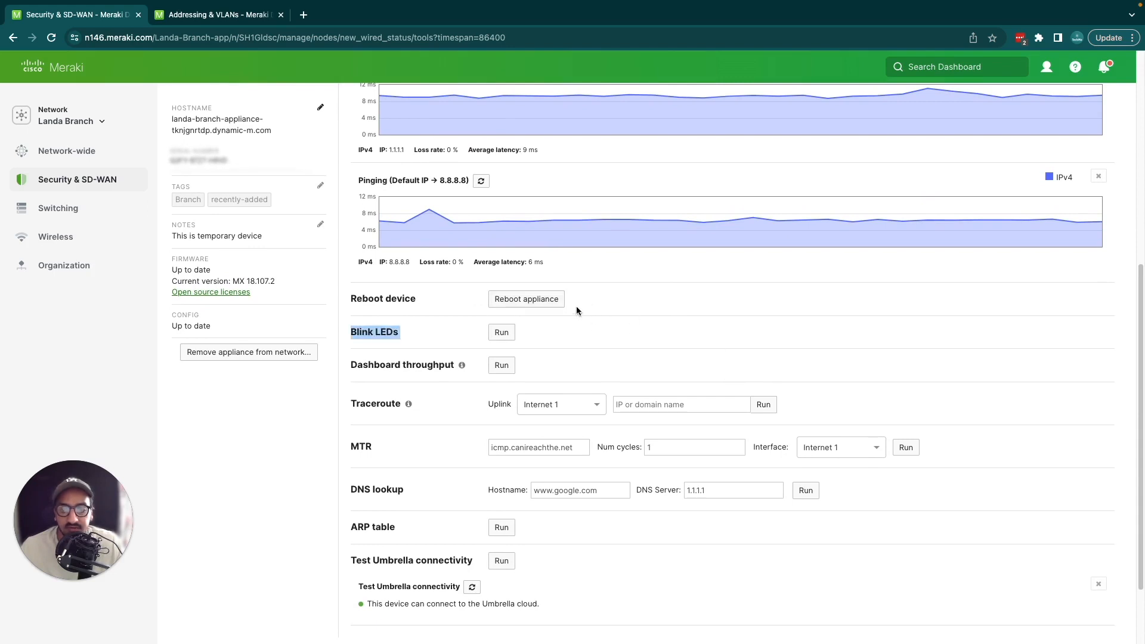
{"action": "triple_click", "coordinate": [415, 298]}
{"action": "triple_click", "coordinate": [387, 331]}
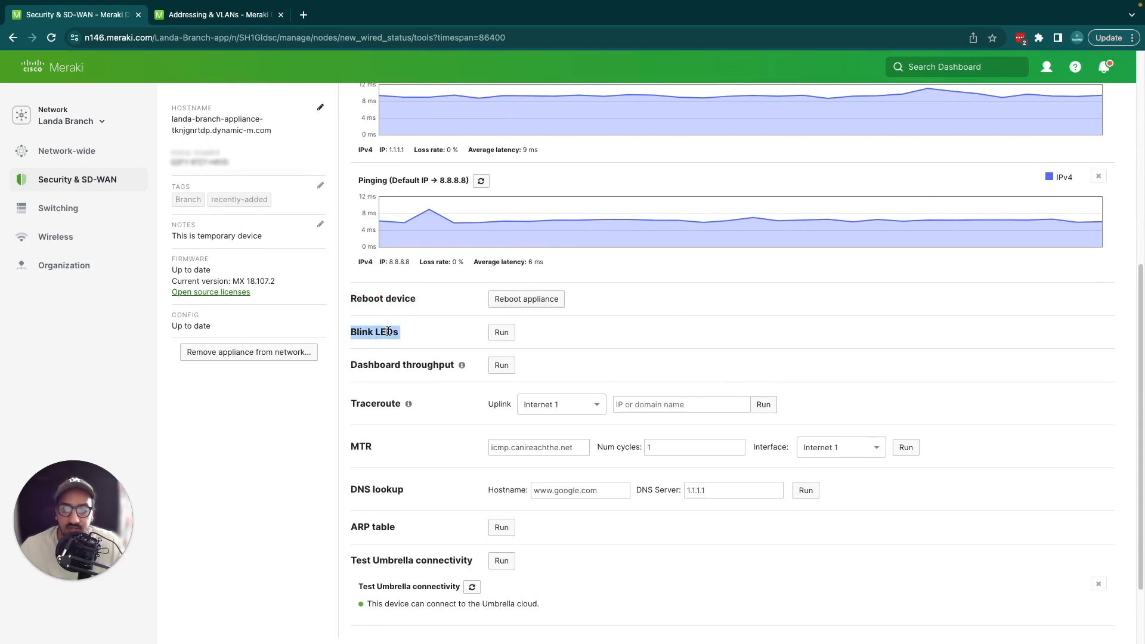
{"action": "triple_click", "coordinate": [405, 364]}
{"action": "scroll", "coordinate": [466, 411], "scroll_direction": "down", "scroll_amount": 1}
{"action": "scroll", "coordinate": [466, 411], "scroll_direction": "down", "scroll_amount": 2}
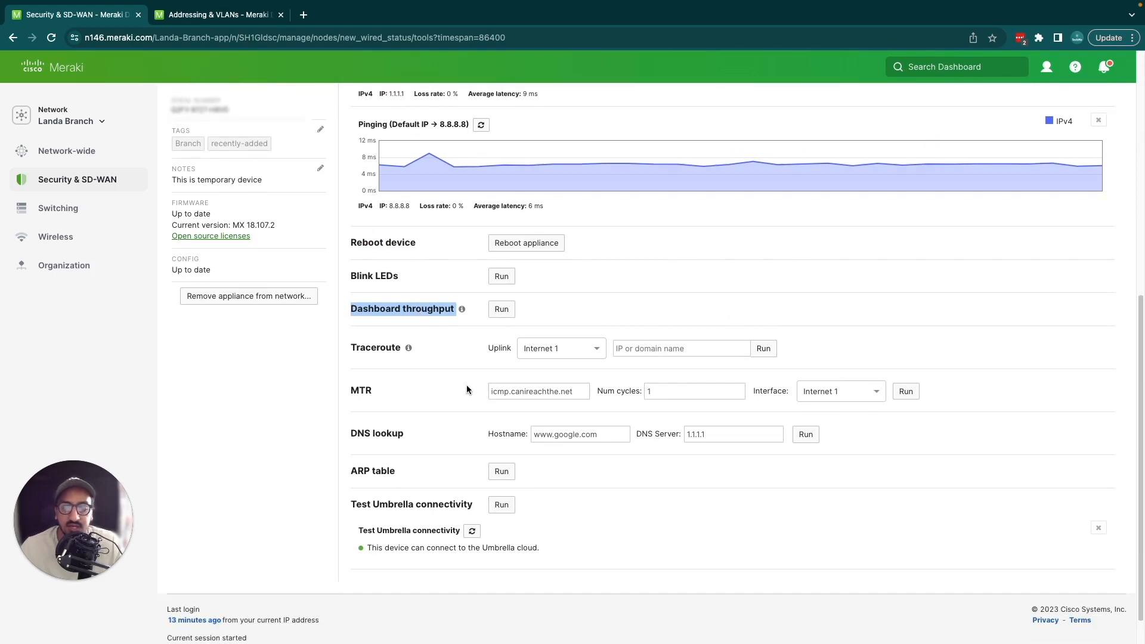
{"action": "left_click", "coordinate": [363, 345]}
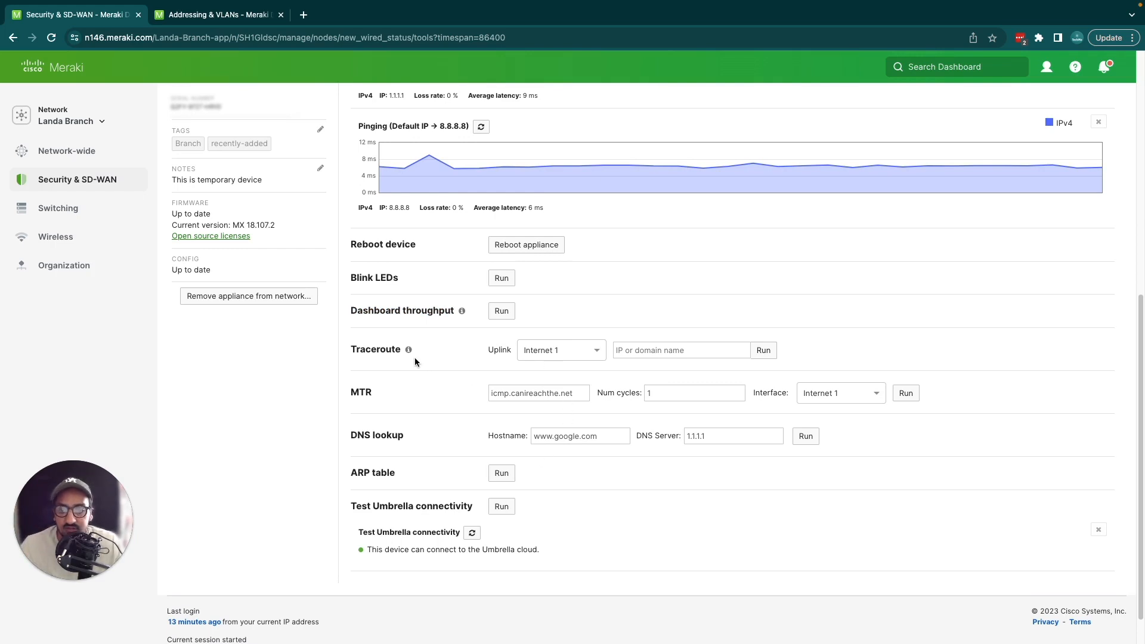
- Run a traceroute to 8.8.8.8 over the Internet 1 uplink
{"action": "scroll", "coordinate": [424, 381], "scroll_direction": "down", "scroll_amount": 1}
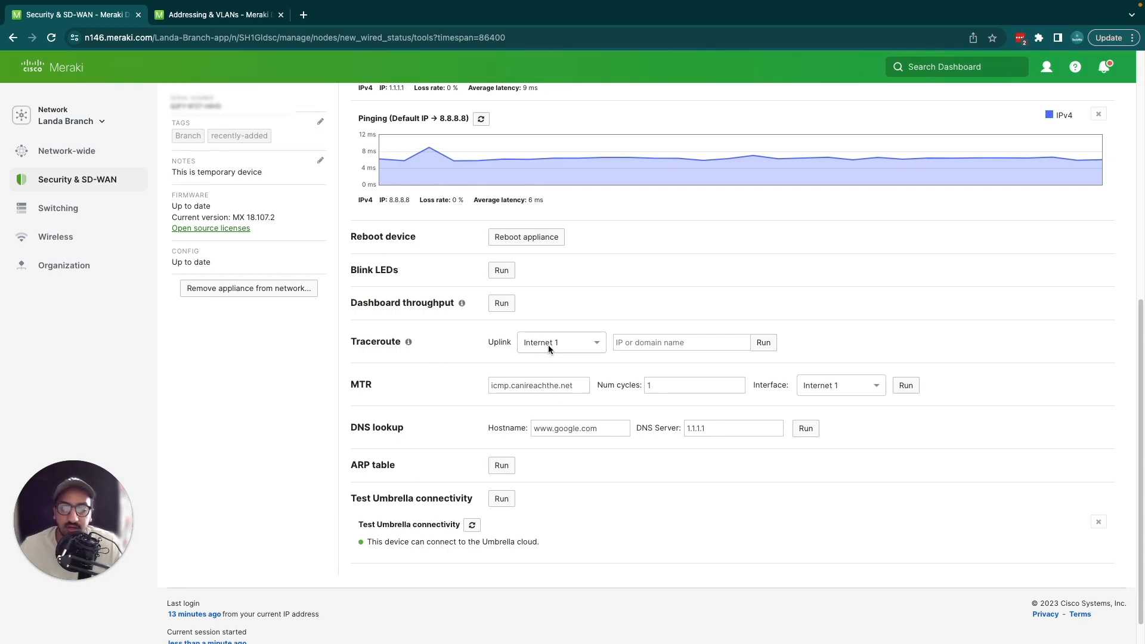
{"action": "left_click", "coordinate": [648, 341]}
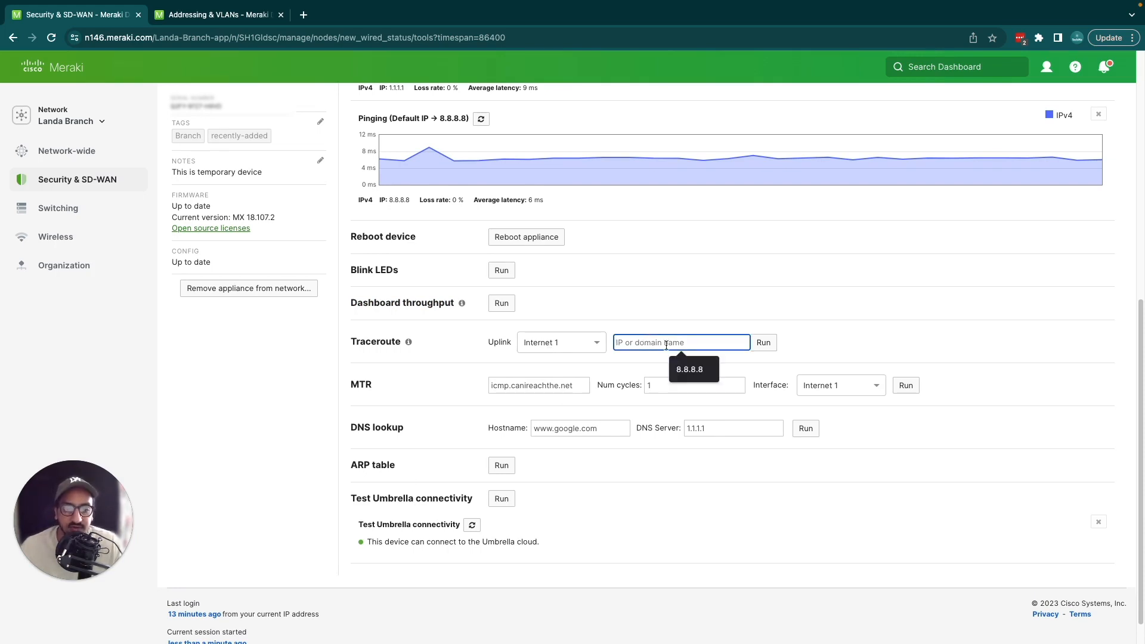
{"action": "left_click", "coordinate": [689, 369]}
{"action": "left_click", "coordinate": [737, 318]}
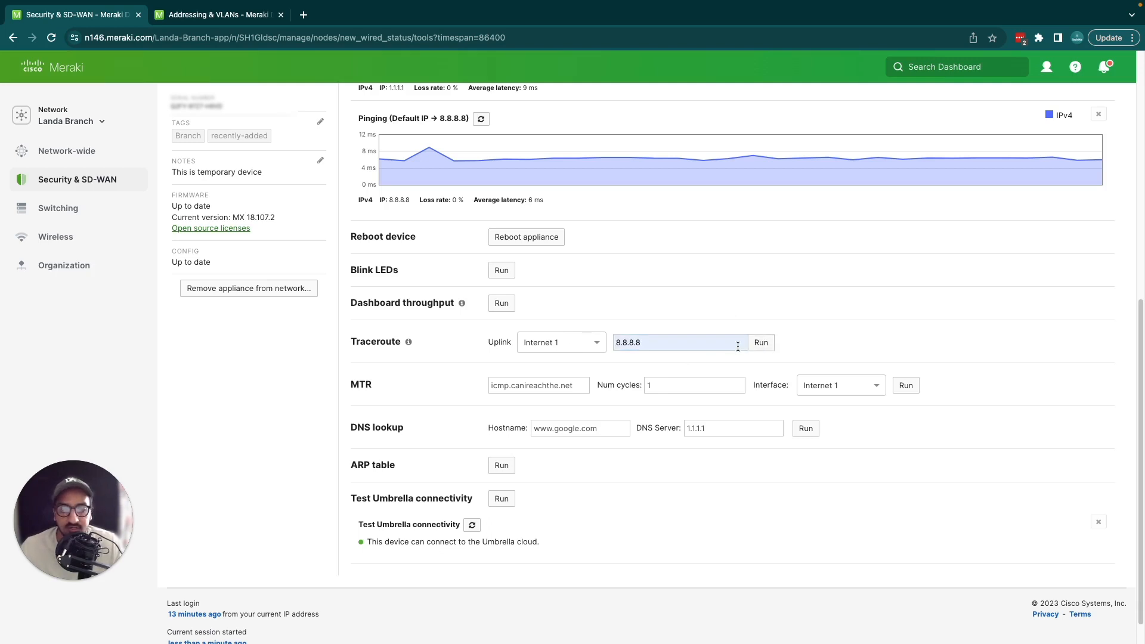
{"action": "left_click", "coordinate": [768, 345]}
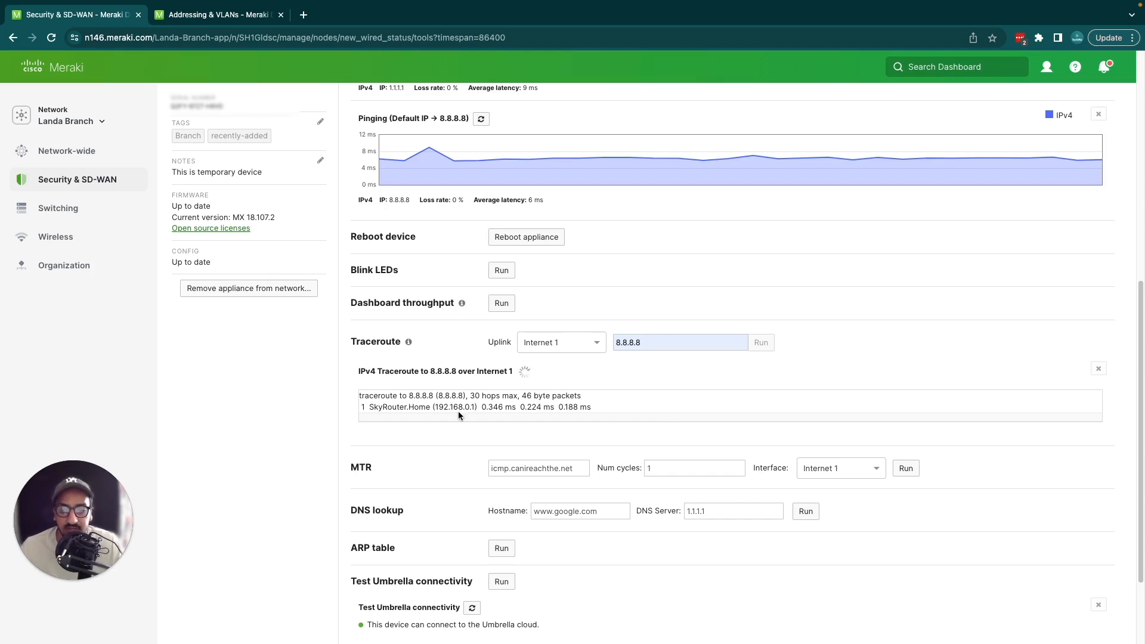
- Examine the first hop in the traceroute output, including its router address and three response times
{"action": "left_click_drag", "start_coordinate": [475, 408], "coordinate": [434, 408]}
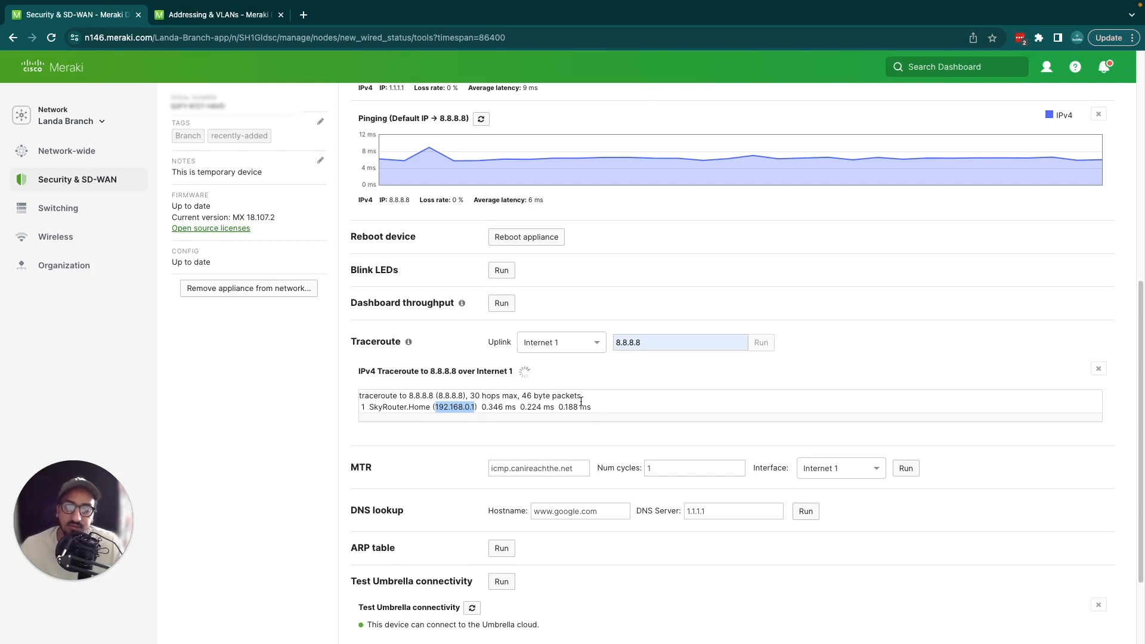
{"action": "double_click", "coordinate": [653, 341]}
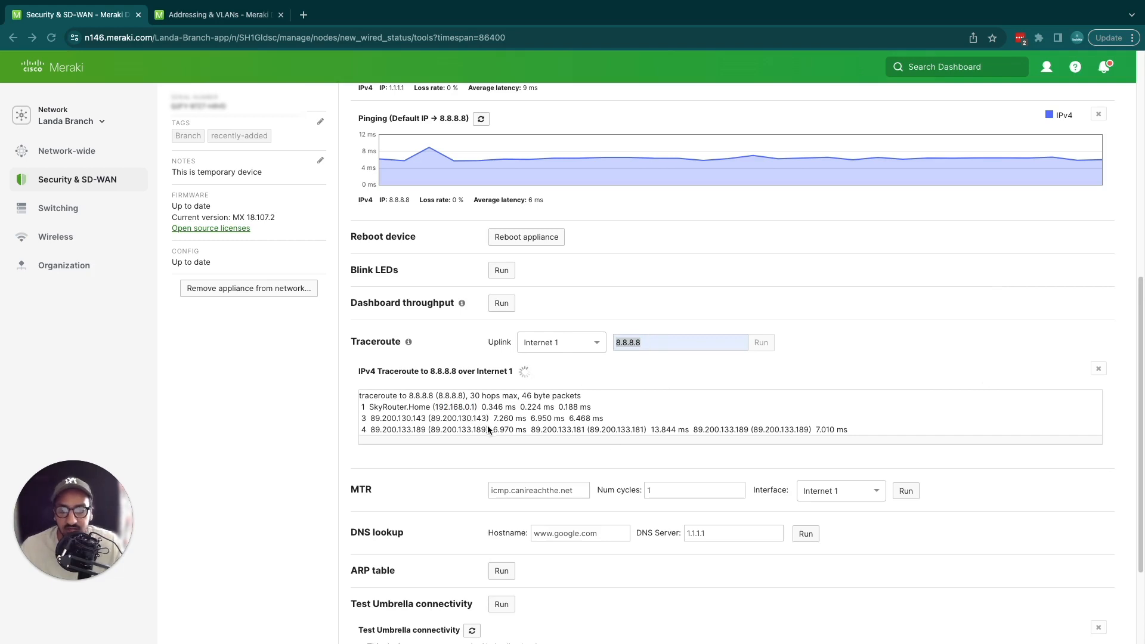
{"action": "left_click", "coordinate": [605, 418]}
{"action": "left_click_drag", "start_coordinate": [596, 410], "coordinate": [481, 407]}
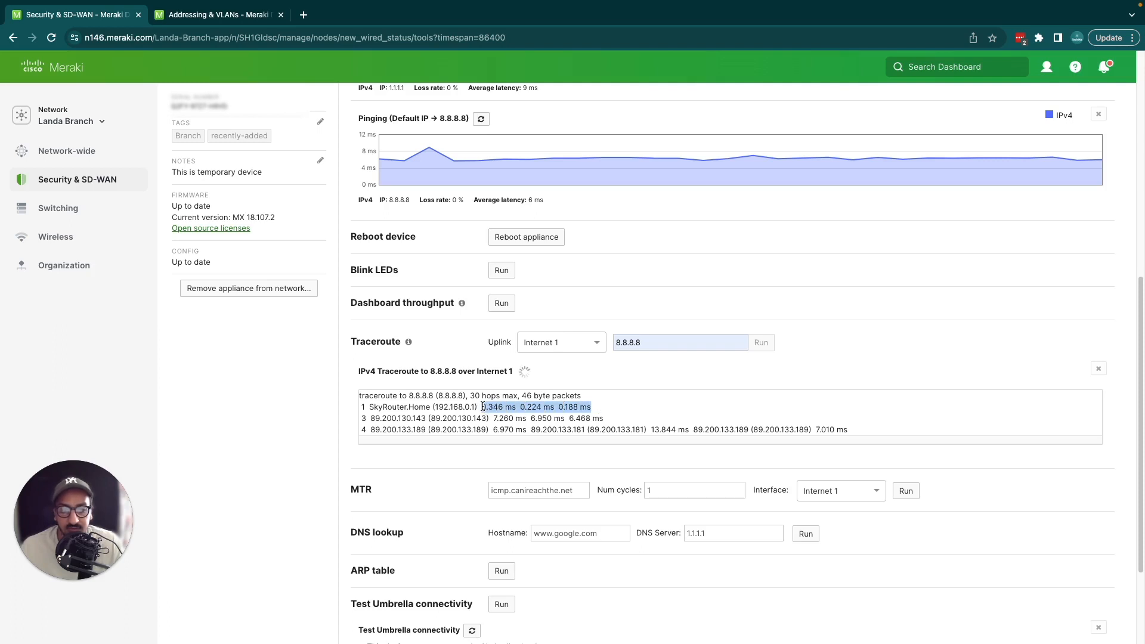
{"action": "left_click", "coordinate": [524, 410]}
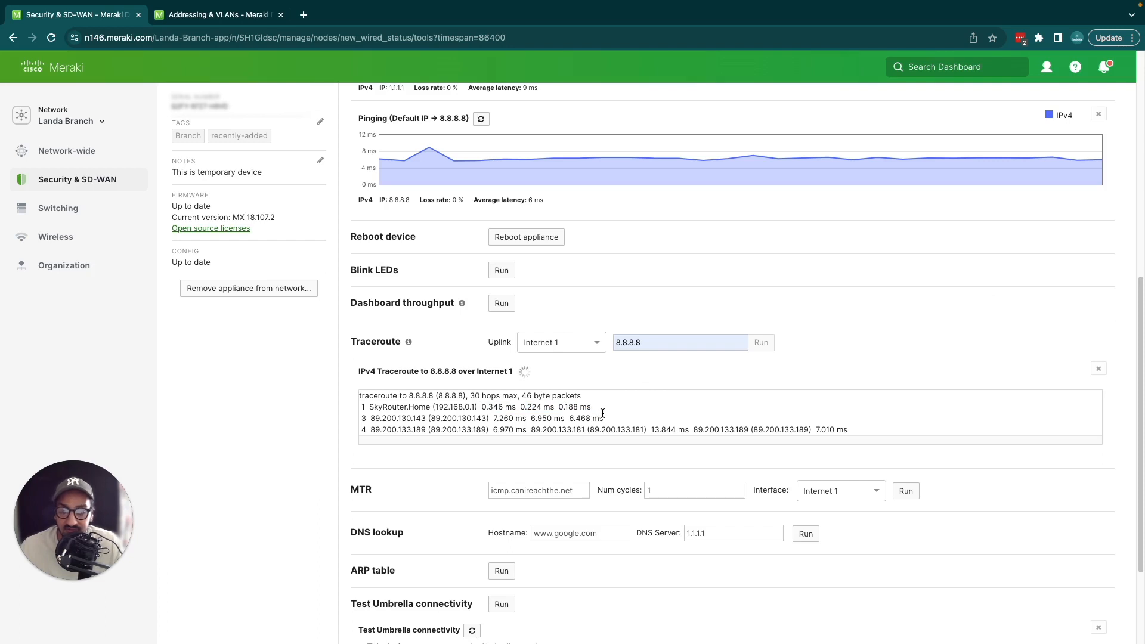
{"action": "scroll", "coordinate": [602, 417], "scroll_direction": "down", "scroll_amount": 1}
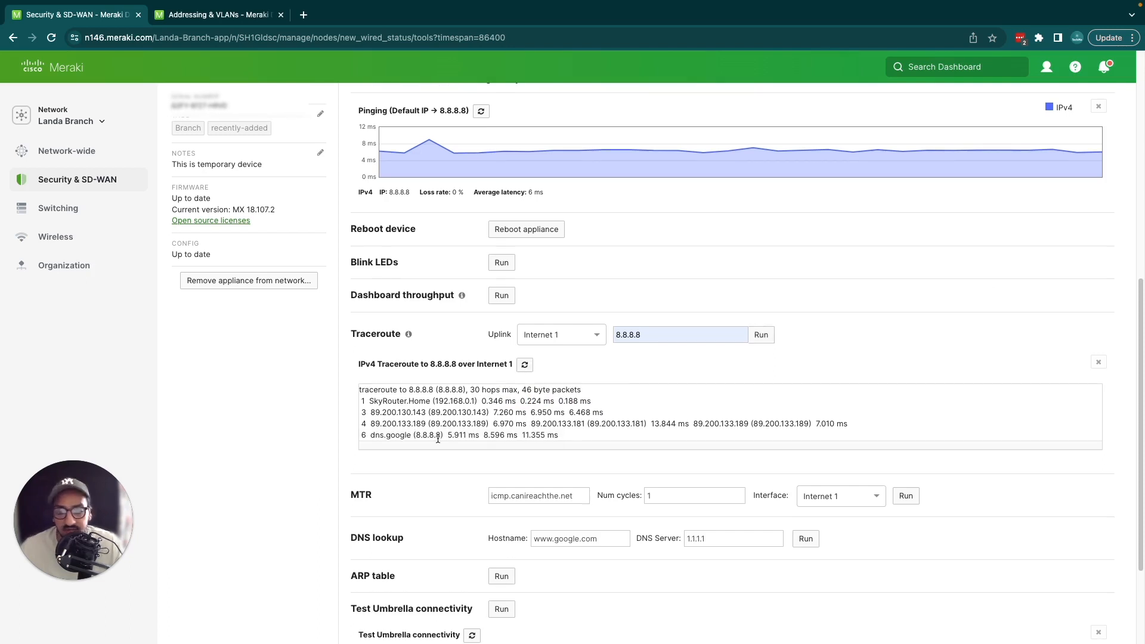
- Compare the addresses and response times of the remaining traceroute hops through to the dns.google destination
{"action": "mouse_move", "coordinate": [573, 434]}
{"action": "left_mouse_down"}
{"action": "mouse_move", "coordinate": [528, 434]}
{"action": "mouse_move", "coordinate": [573, 439]}
{"action": "left_mouse_up"}
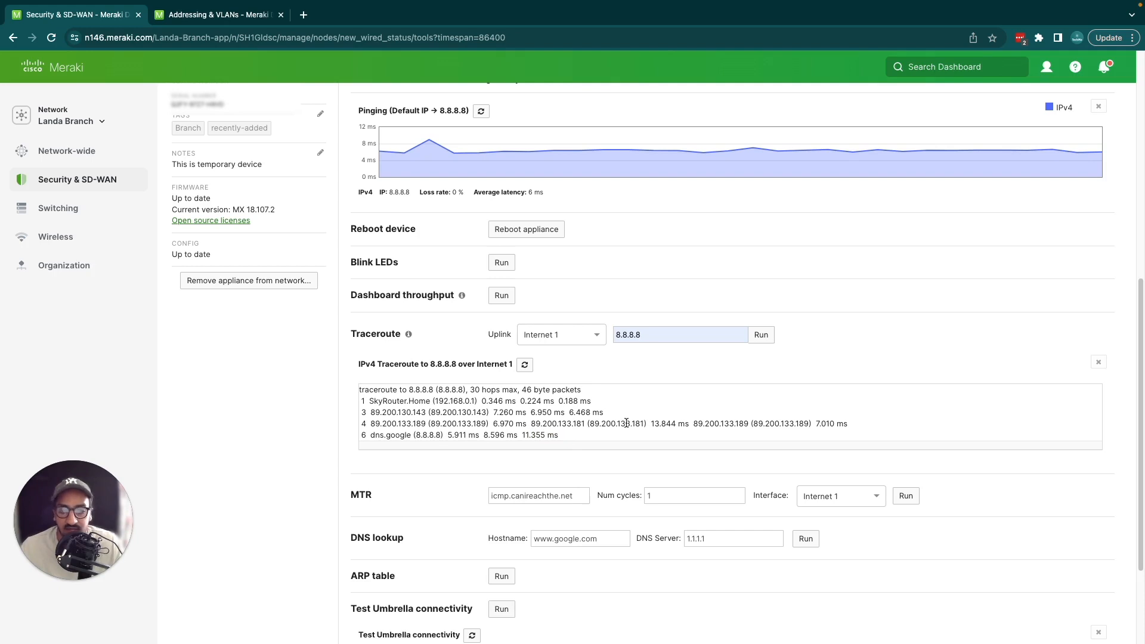
{"action": "left_click_drag", "start_coordinate": [605, 412], "coordinate": [489, 412]}
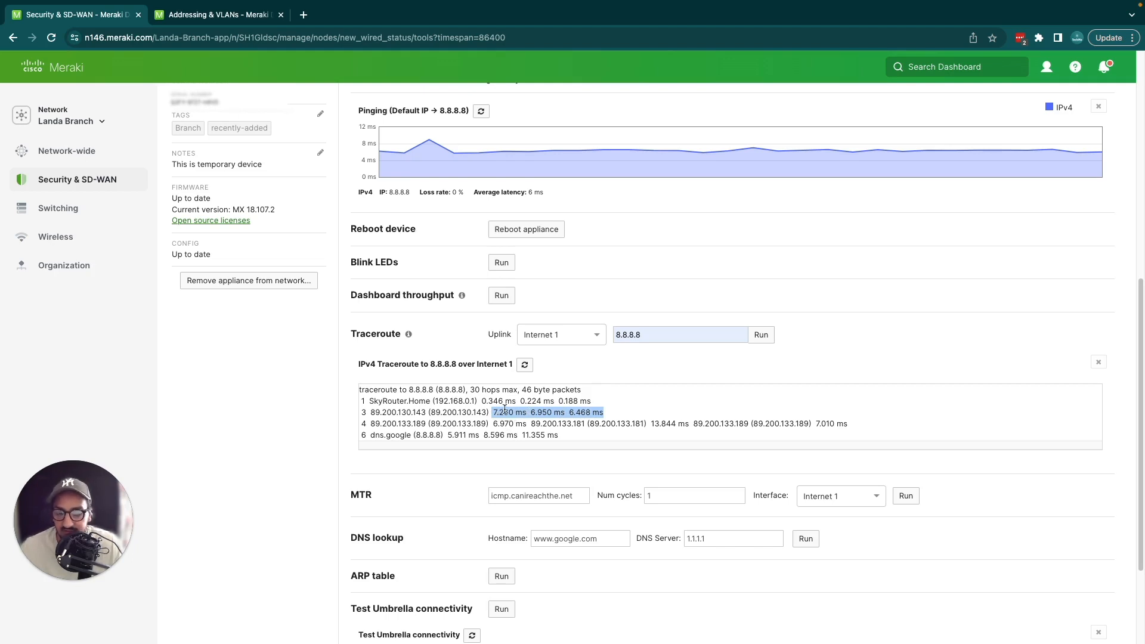
{"action": "left_click", "coordinate": [590, 411]}
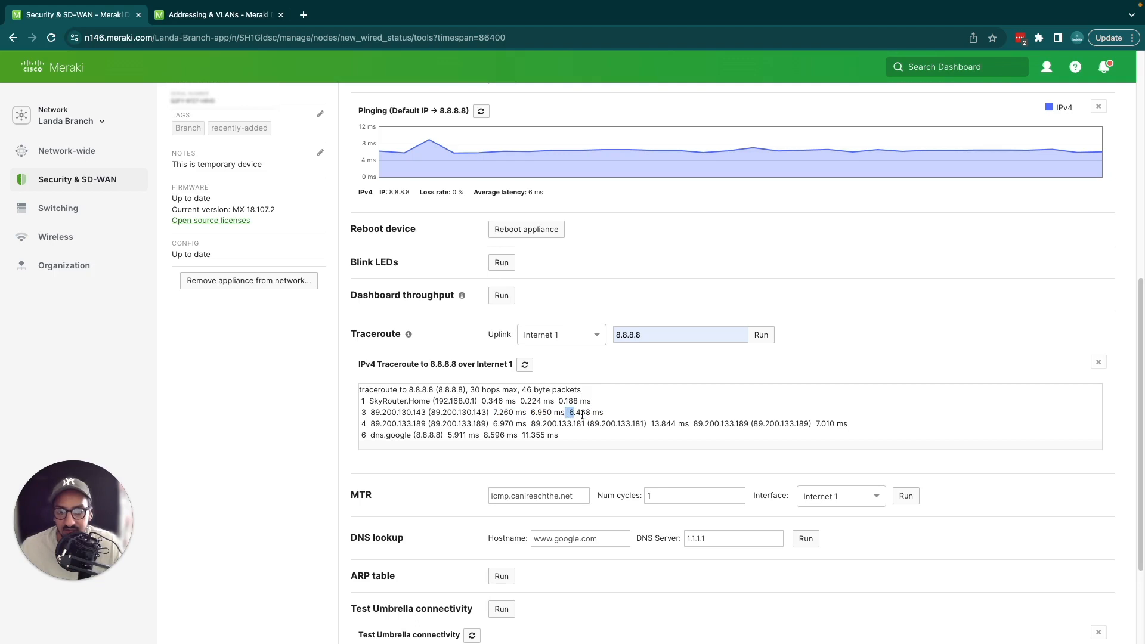
{"action": "triple_click", "coordinate": [603, 416]}
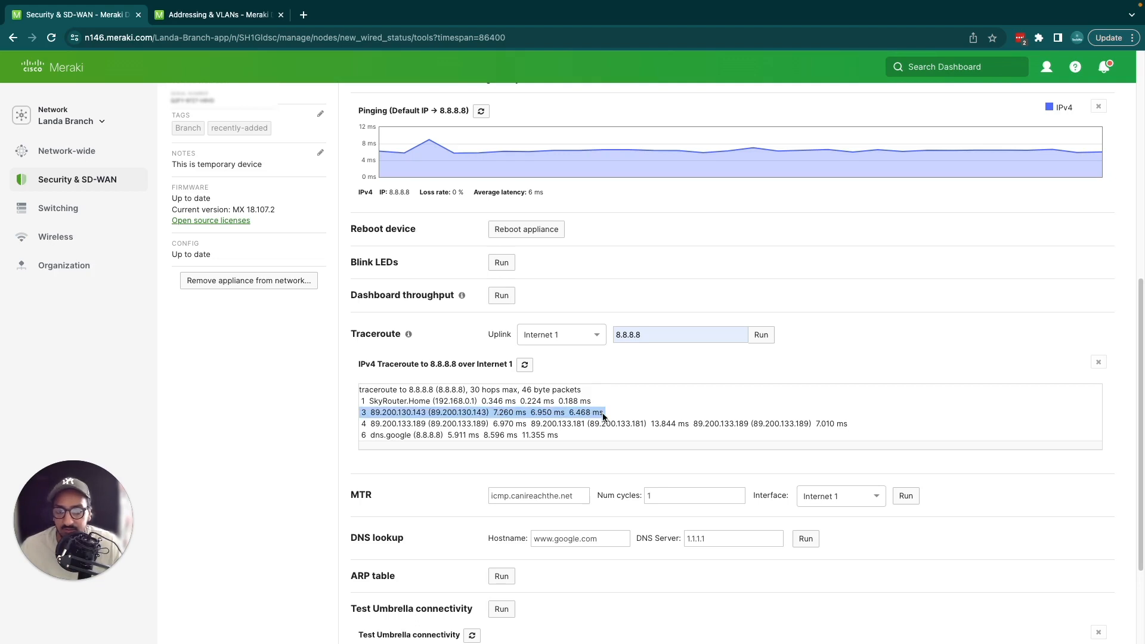
{"action": "triple_click", "coordinate": [634, 425]}
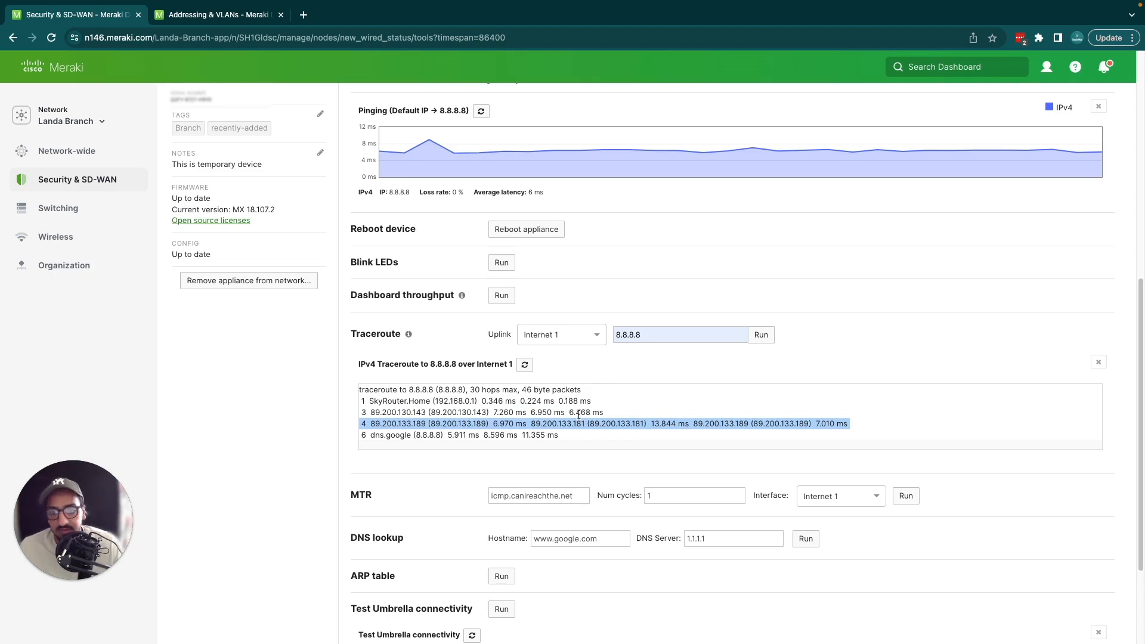
{"action": "left_click_drag", "start_coordinate": [487, 424], "coordinate": [430, 422]}
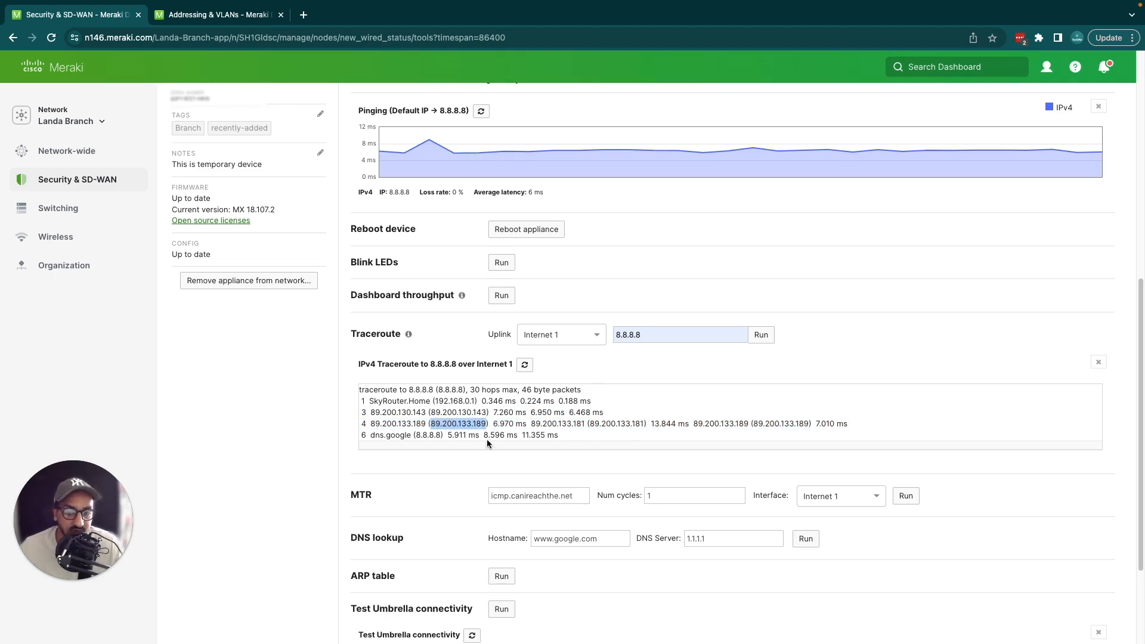
{"action": "left_click_drag", "start_coordinate": [560, 440], "coordinate": [358, 395]}
{"action": "scroll", "coordinate": [358, 429], "scroll_direction": "down", "scroll_amount": 2}
{"action": "left_click", "coordinate": [436, 443]}
{"action": "scroll", "coordinate": [675, 459], "scroll_direction": "down", "scroll_amount": 1}
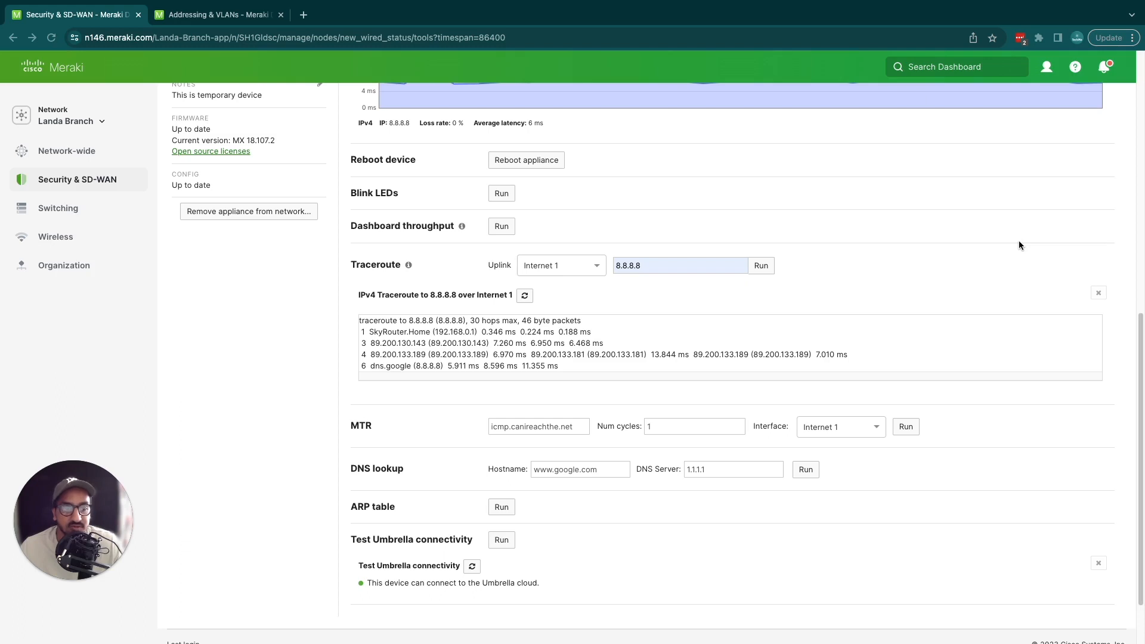
- Run an MTR to icmp.canireachthe.net for 1 cycle over Internet 1 and review its hop table
{"action": "left_click", "coordinate": [652, 429]}
{"action": "scroll", "coordinate": [611, 428], "scroll_direction": "down", "scroll_amount": 1}
{"action": "left_click", "coordinate": [561, 412]}
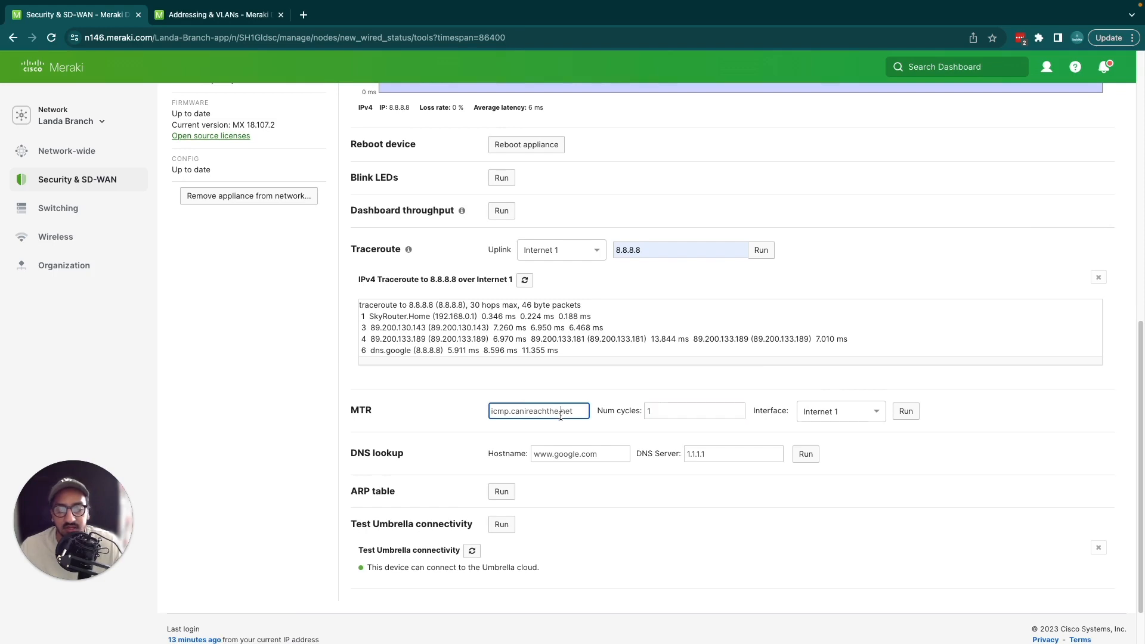
{"action": "scroll", "coordinate": [603, 477], "scroll_direction": "down", "scroll_amount": 1}
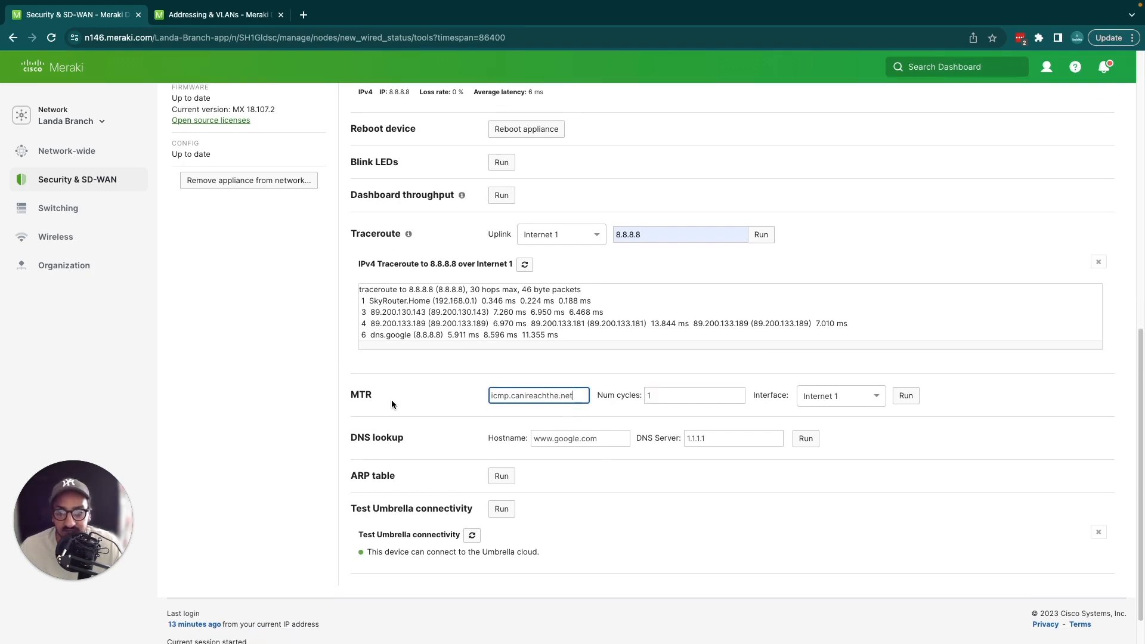
{"action": "left_click_drag", "start_coordinate": [574, 397], "coordinate": [405, 394]}
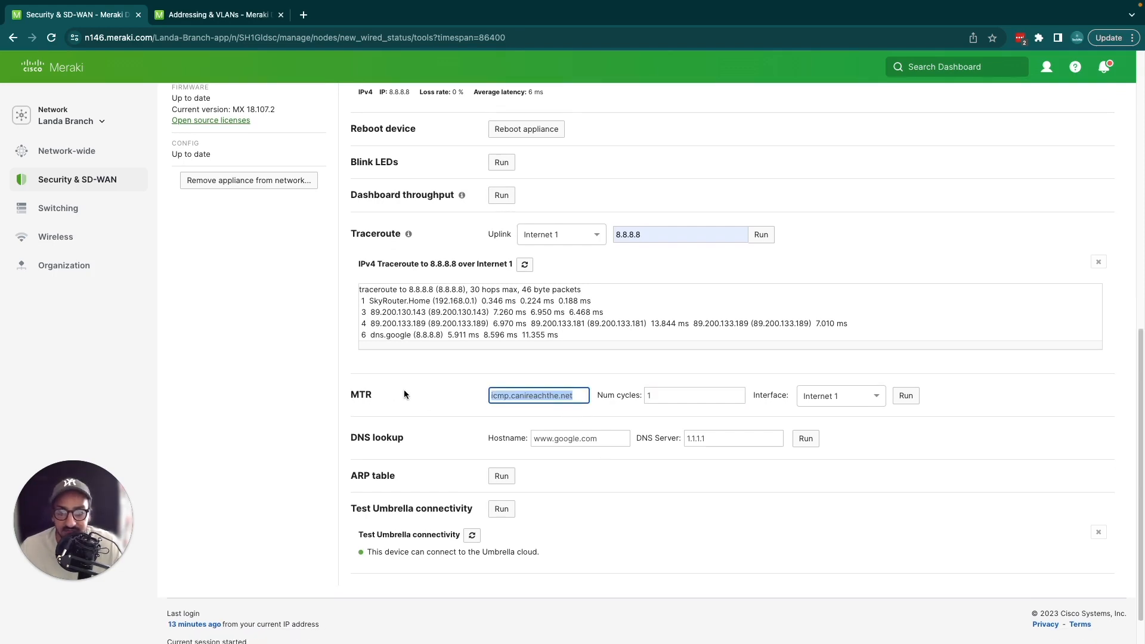
{"action": "triple_click", "coordinate": [576, 397]}
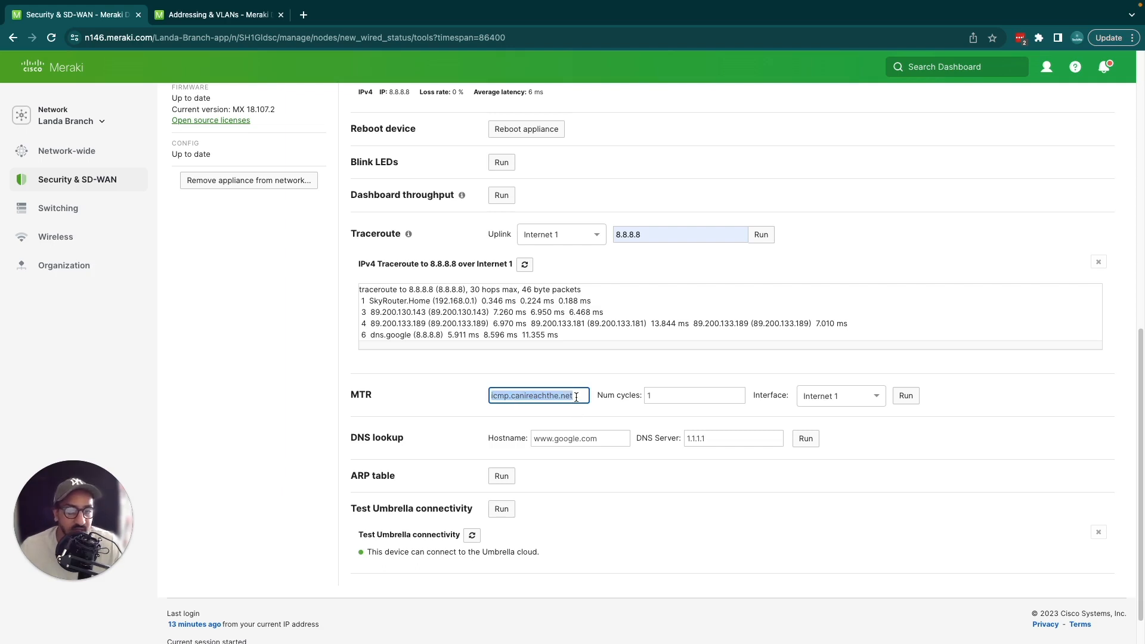
{"action": "left_click", "coordinate": [850, 398]}
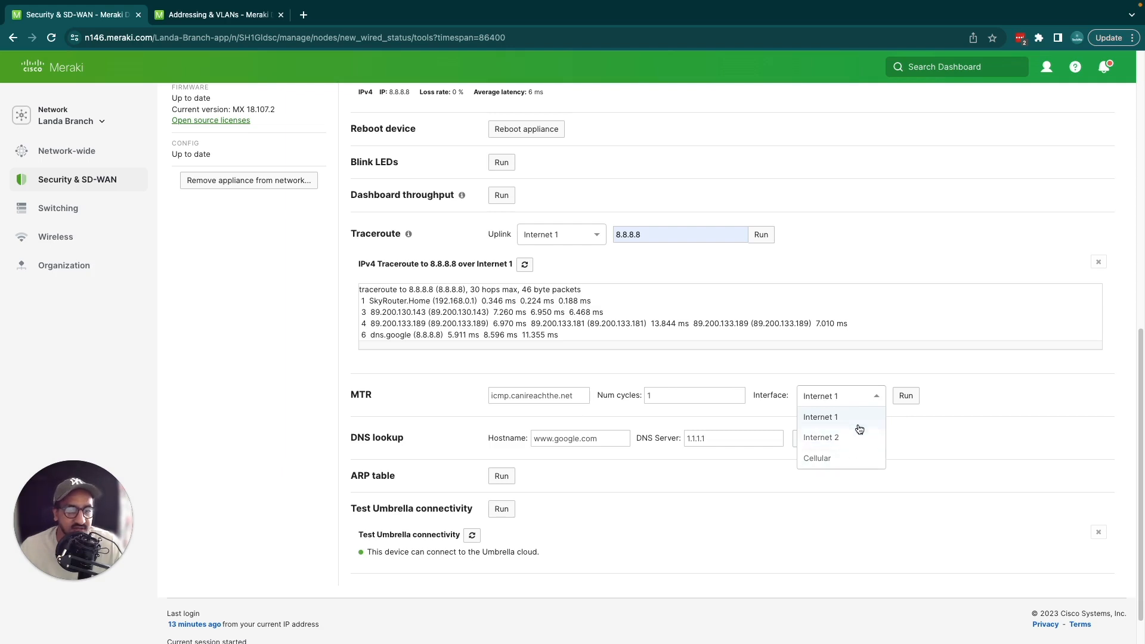
{"action": "left_click", "coordinate": [899, 433]}
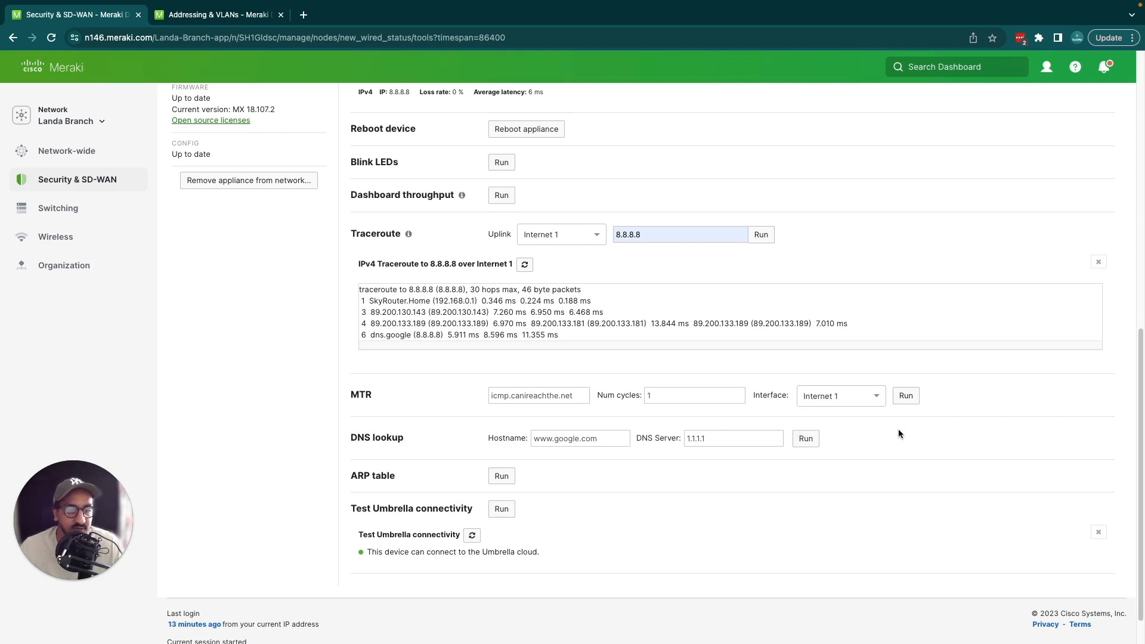
{"action": "left_click", "coordinate": [906, 396]}
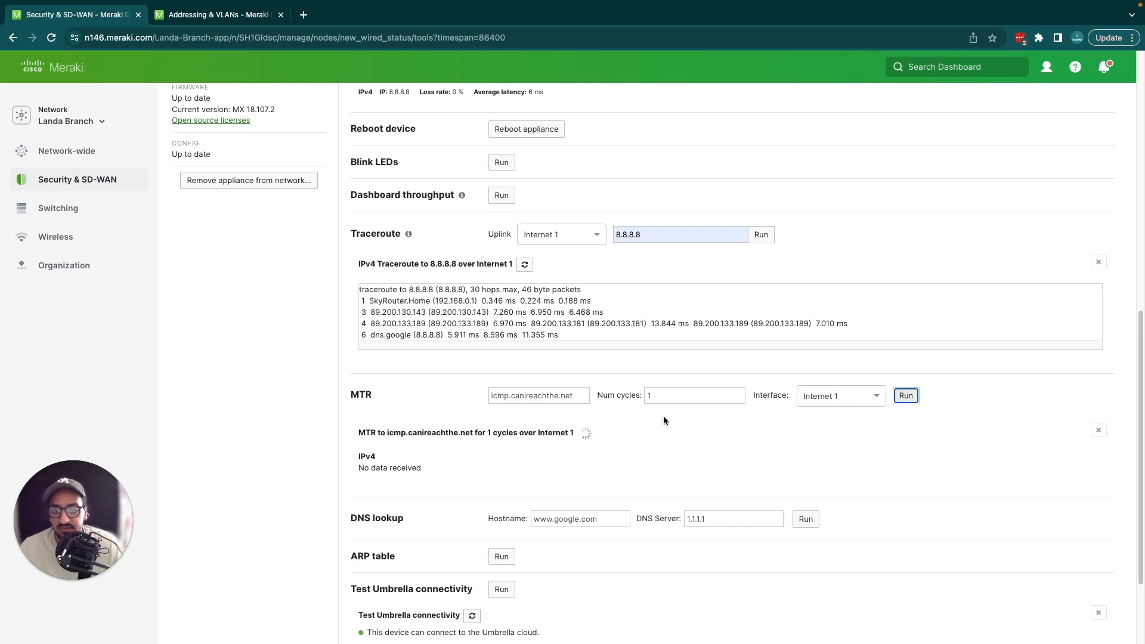
{"action": "scroll", "coordinate": [659, 431], "scroll_direction": "down", "scroll_amount": 1}
{"action": "scroll", "coordinate": [659, 432], "scroll_direction": "down", "scroll_amount": 3}
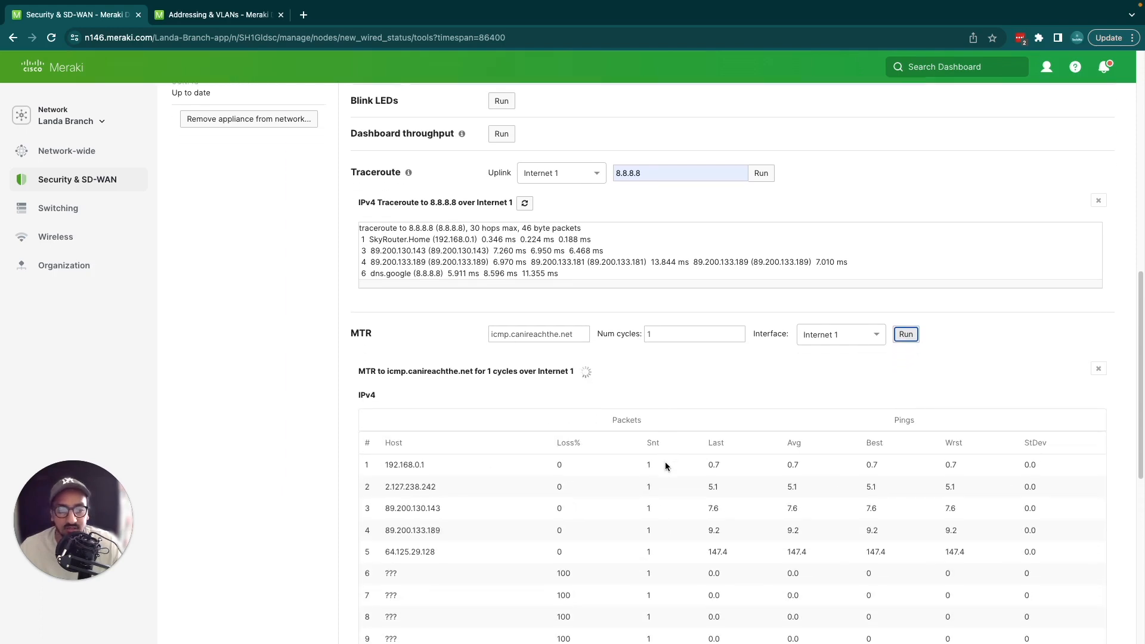
{"action": "scroll", "coordinate": [733, 354], "scroll_direction": "down", "scroll_amount": 1}
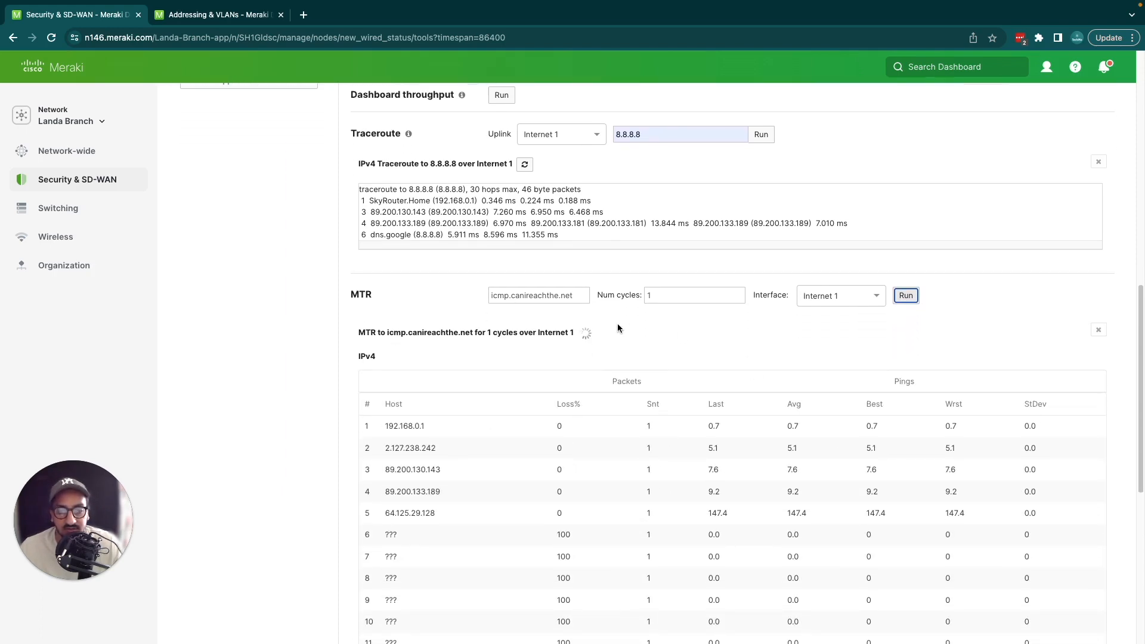
{"action": "scroll", "coordinate": [588, 528], "scroll_direction": "down", "scroll_amount": 3}
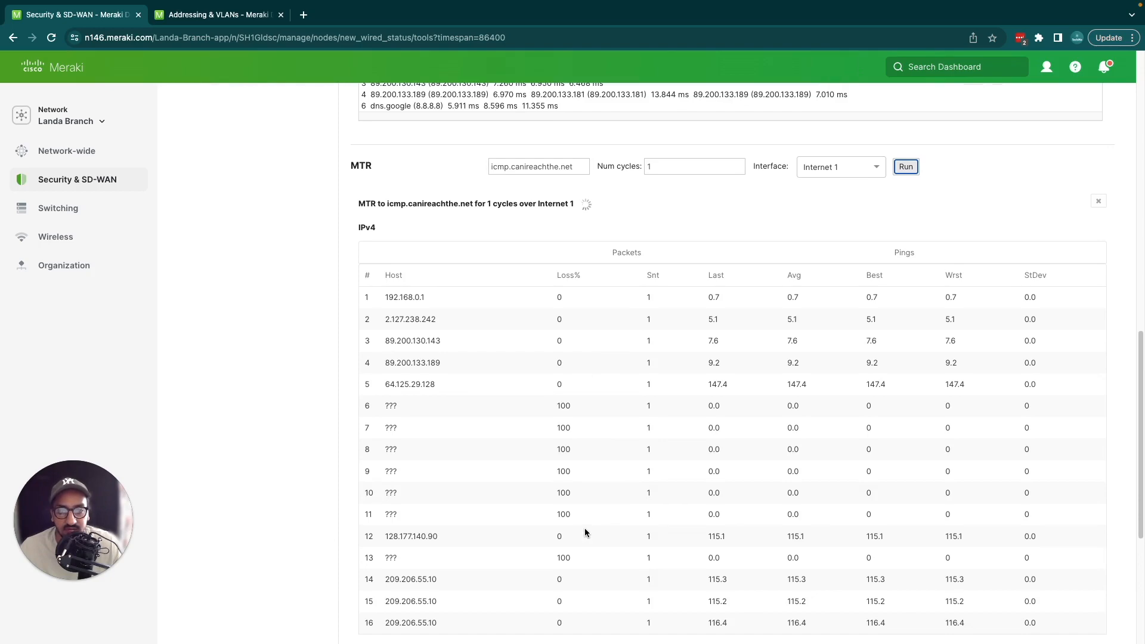
{"action": "scroll", "coordinate": [585, 527], "scroll_direction": "up", "scroll_amount": 3}
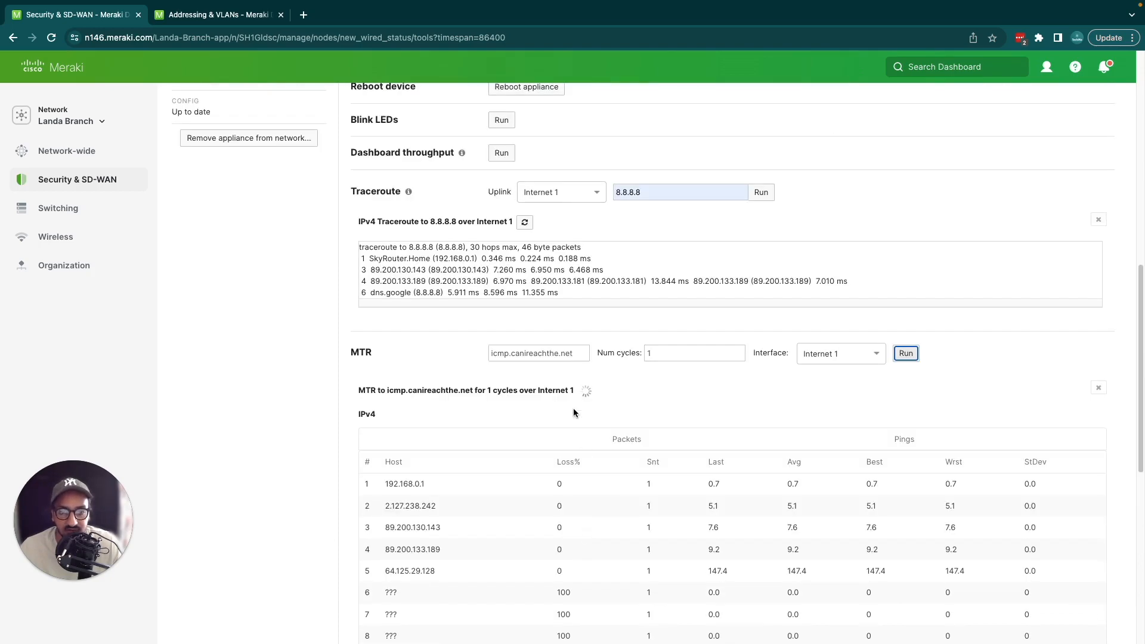
- Set the MTR cycle count to 5, dismiss the previous MTR result and run the test again over Internet 1
{"action": "double_click", "coordinate": [578, 353]}
{"action": "left_click", "coordinate": [579, 353]}
{"action": "left_click", "coordinate": [746, 350]}
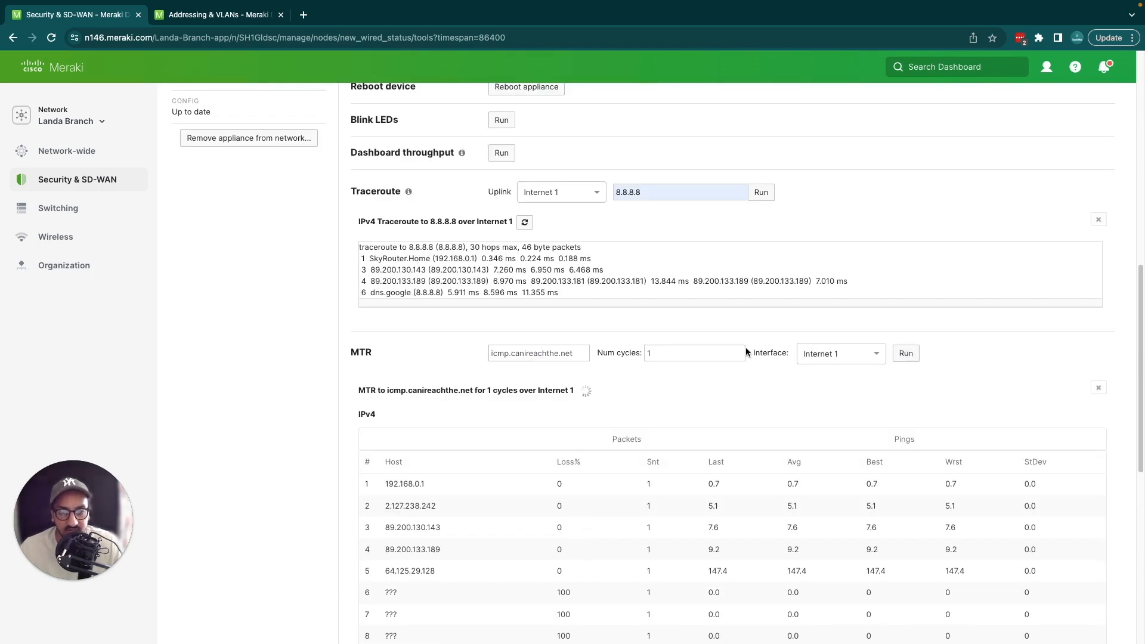
{"action": "left_click", "coordinate": [739, 350]}
{"action": "left_click", "coordinate": [738, 350]}
{"action": "left_click", "coordinate": [739, 351]}
{"action": "left_click", "coordinate": [738, 351]}
{"action": "left_click", "coordinate": [1098, 388]}
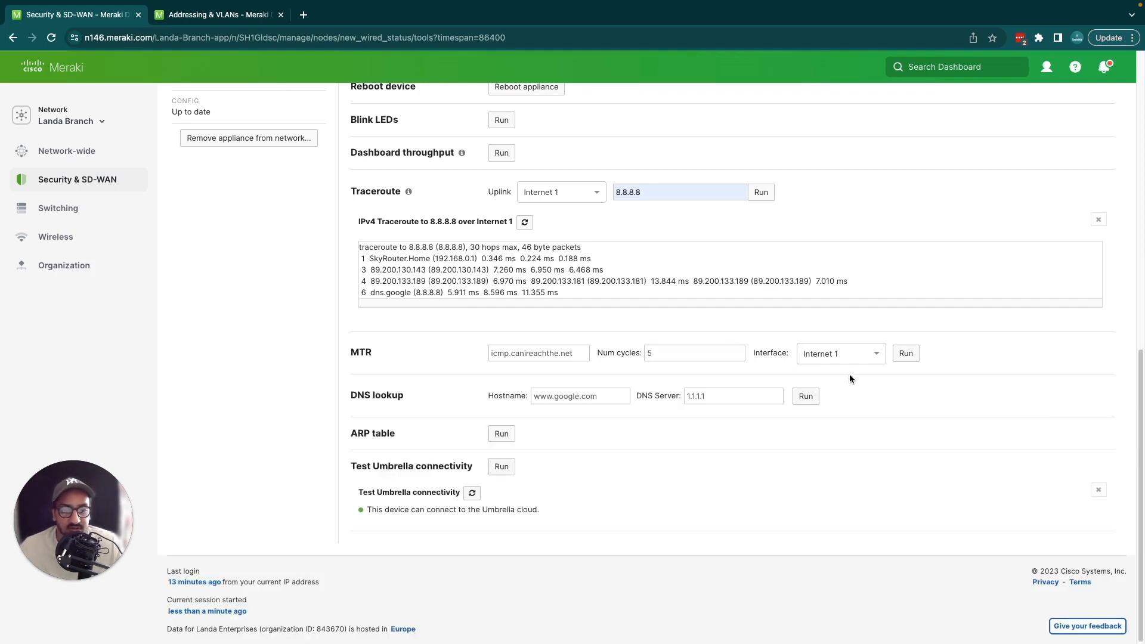
{"action": "left_click", "coordinate": [905, 353]}
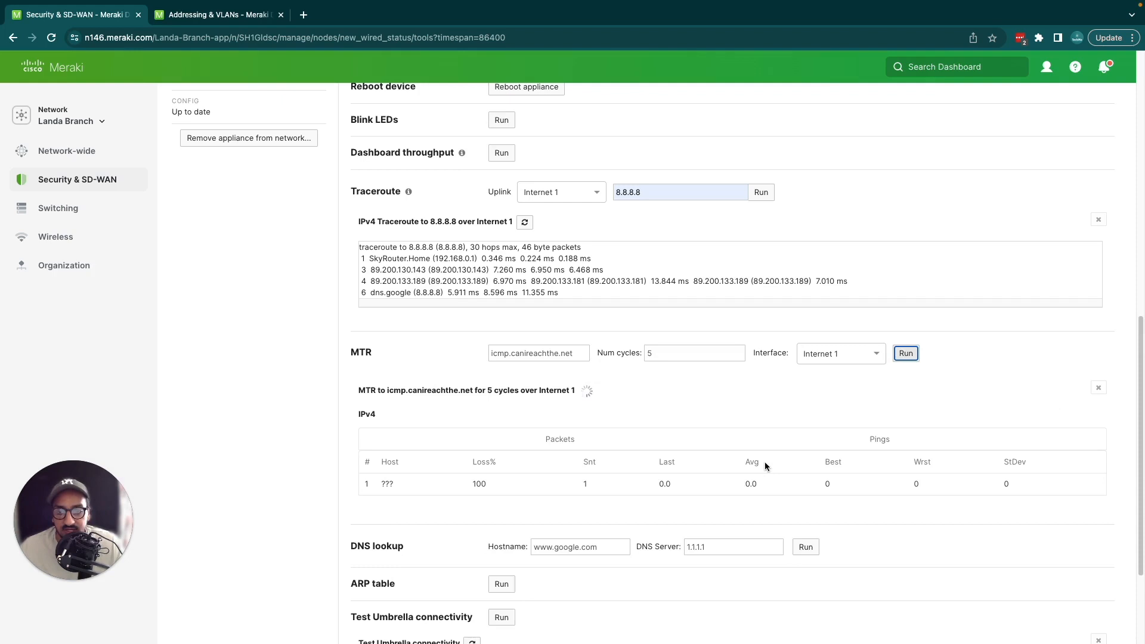
- Examine the 5-cycle MTR table, comparing the first hop's last, average, best and worst pings and the following hosts
{"action": "scroll", "coordinate": [626, 516], "scroll_direction": "down", "scroll_amount": 1}
{"action": "scroll", "coordinate": [651, 536], "scroll_direction": "down", "scroll_amount": 5}
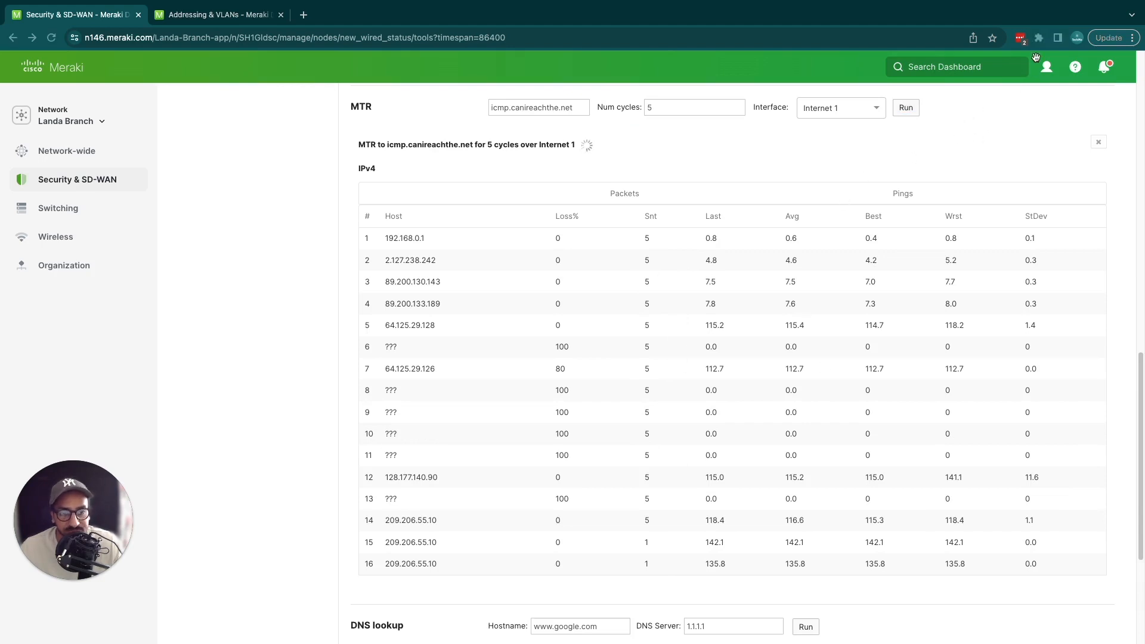
{"action": "double_click", "coordinate": [869, 239]}
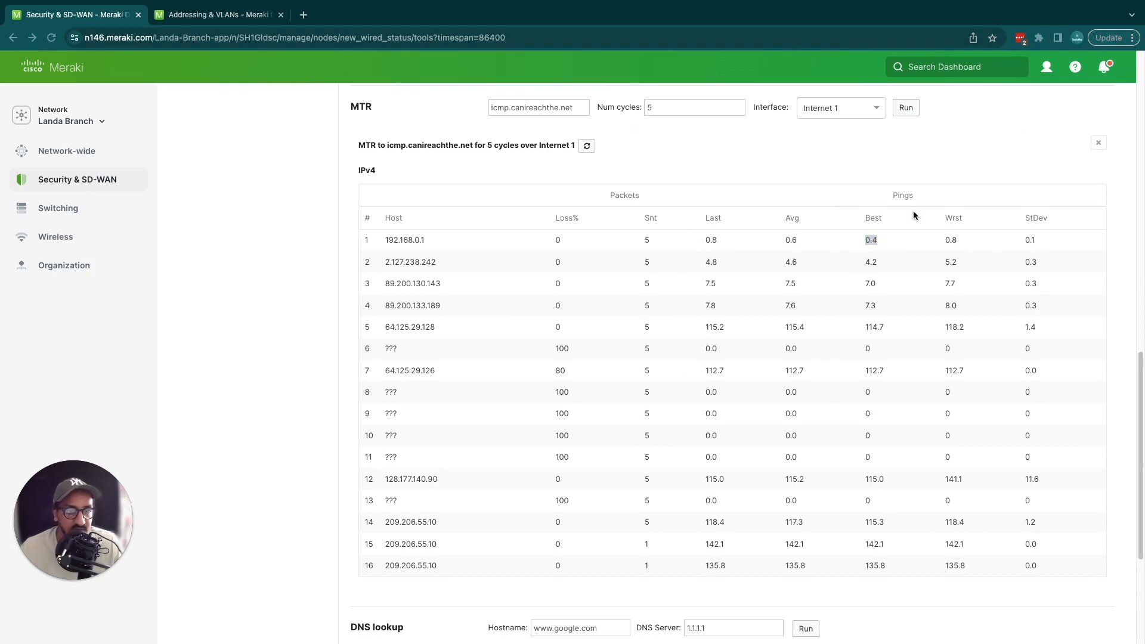
{"action": "double_click", "coordinate": [950, 239]}
{"action": "double_click", "coordinate": [792, 240]}
{"action": "double_click", "coordinate": [711, 240]}
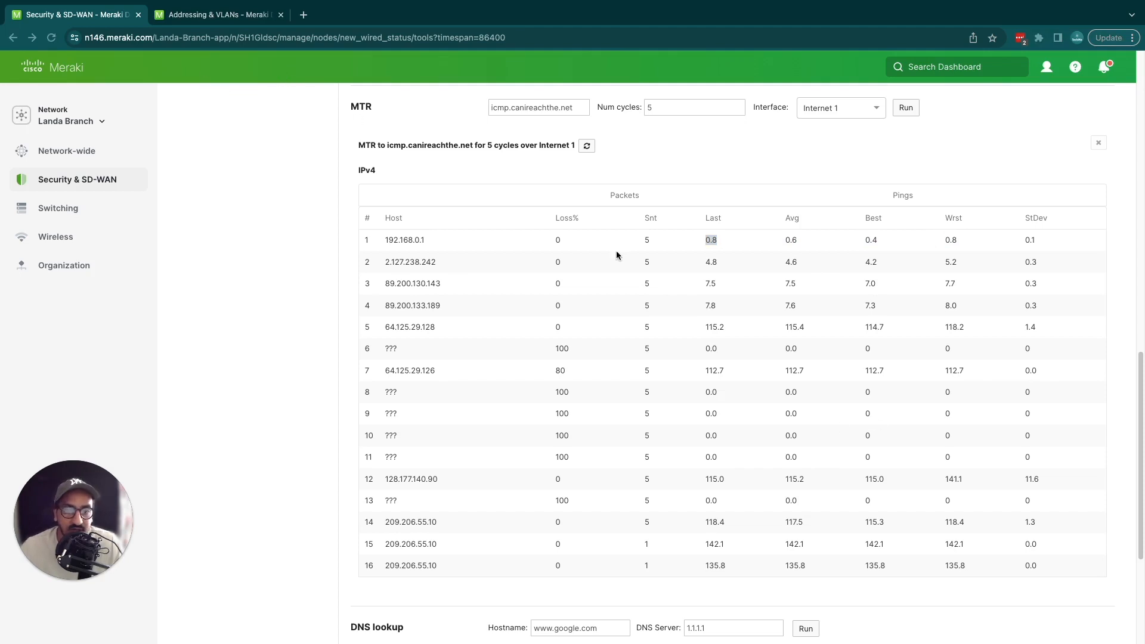
{"action": "scroll", "coordinate": [621, 299], "scroll_direction": "up", "scroll_amount": 1}
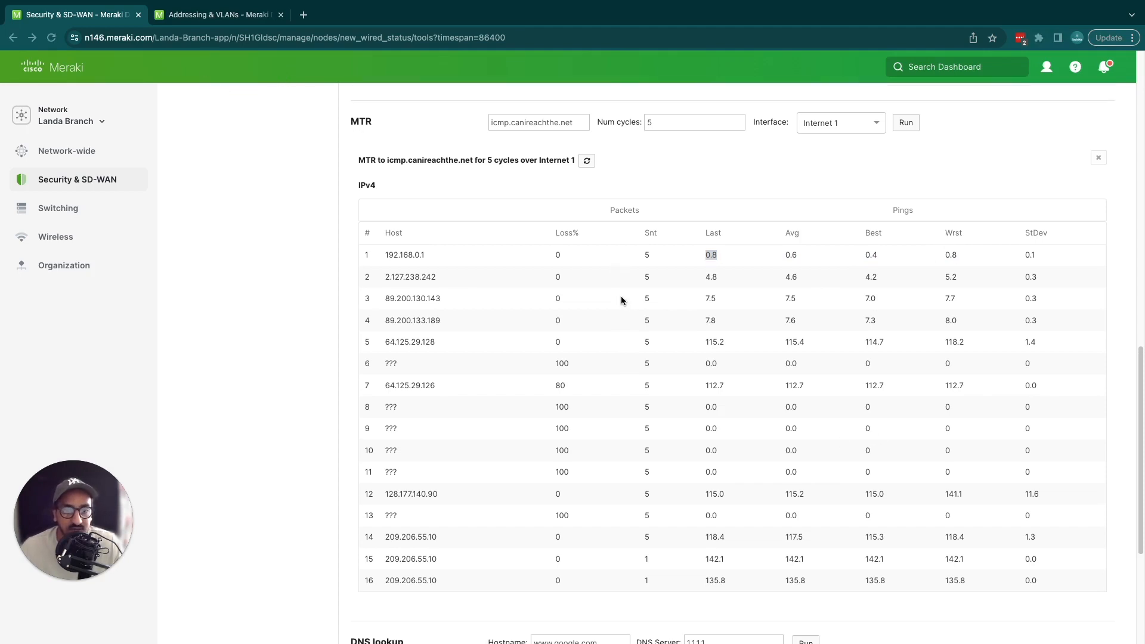
{"action": "double_click", "coordinate": [421, 278]}
{"action": "double_click", "coordinate": [427, 298]}
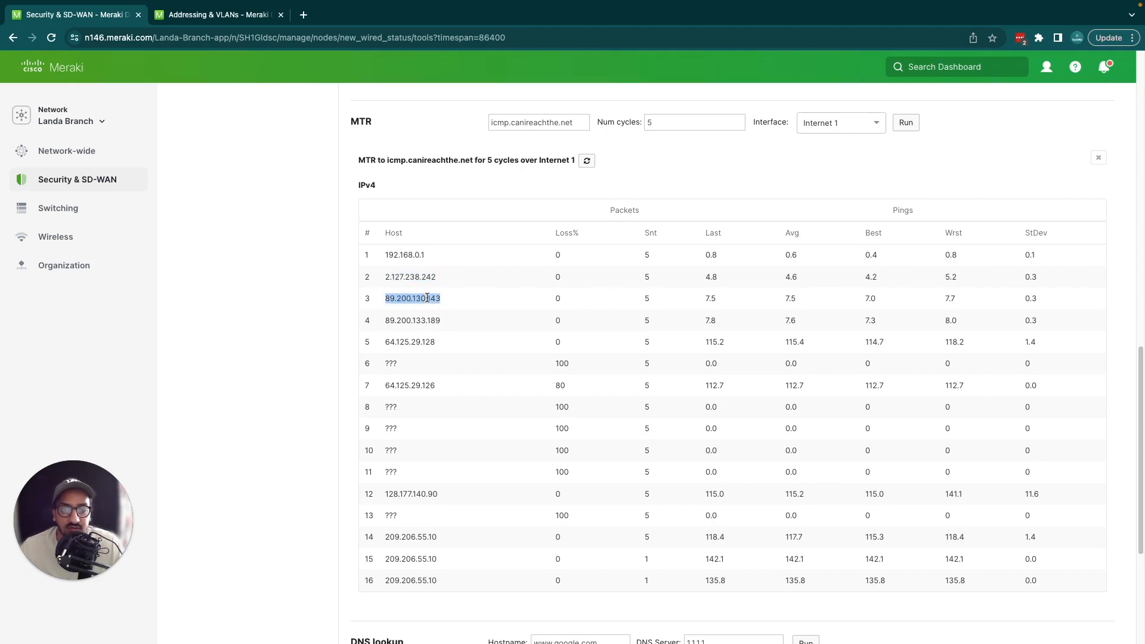
- Change the MTR target to 8.8.8.8 and run the 5-cycle test over Internet 1
{"action": "scroll", "coordinate": [700, 157], "scroll_direction": "up", "scroll_amount": 5}
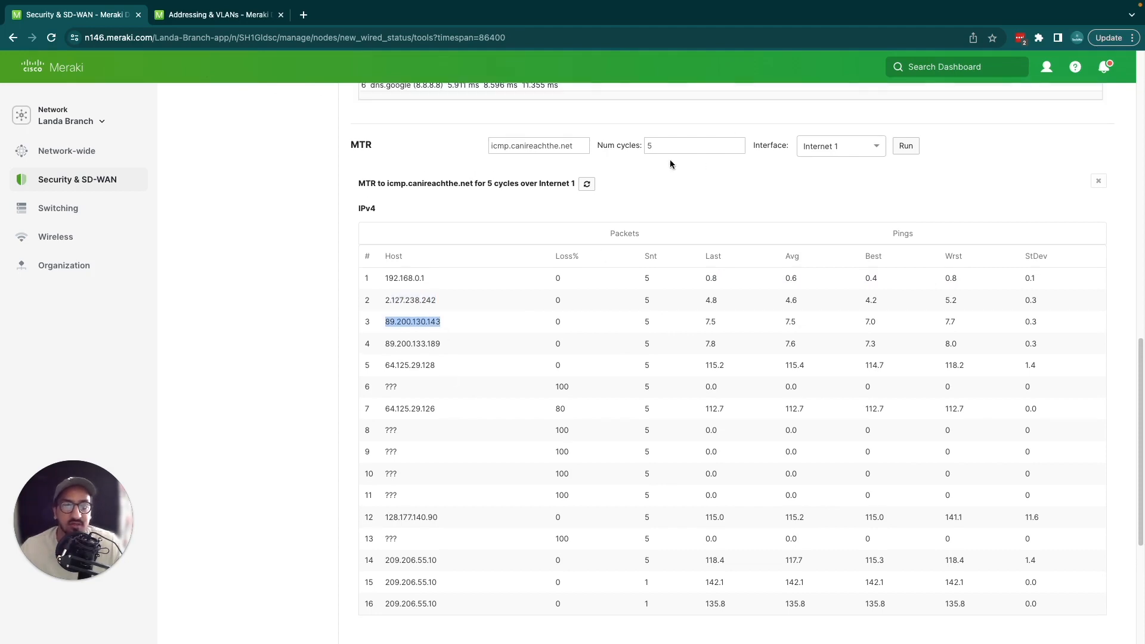
{"action": "double_click", "coordinate": [388, 108]}
{"action": "left_click", "coordinate": [720, 309]}
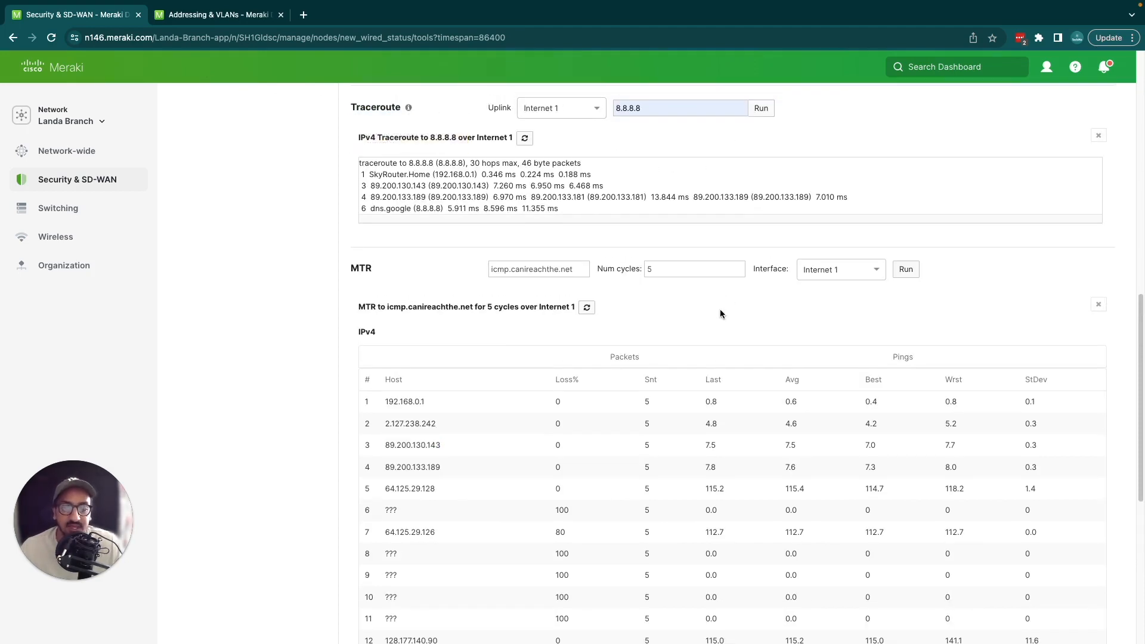
{"action": "left_click", "coordinate": [675, 274]}
{"action": "triple_click", "coordinate": [537, 269]}
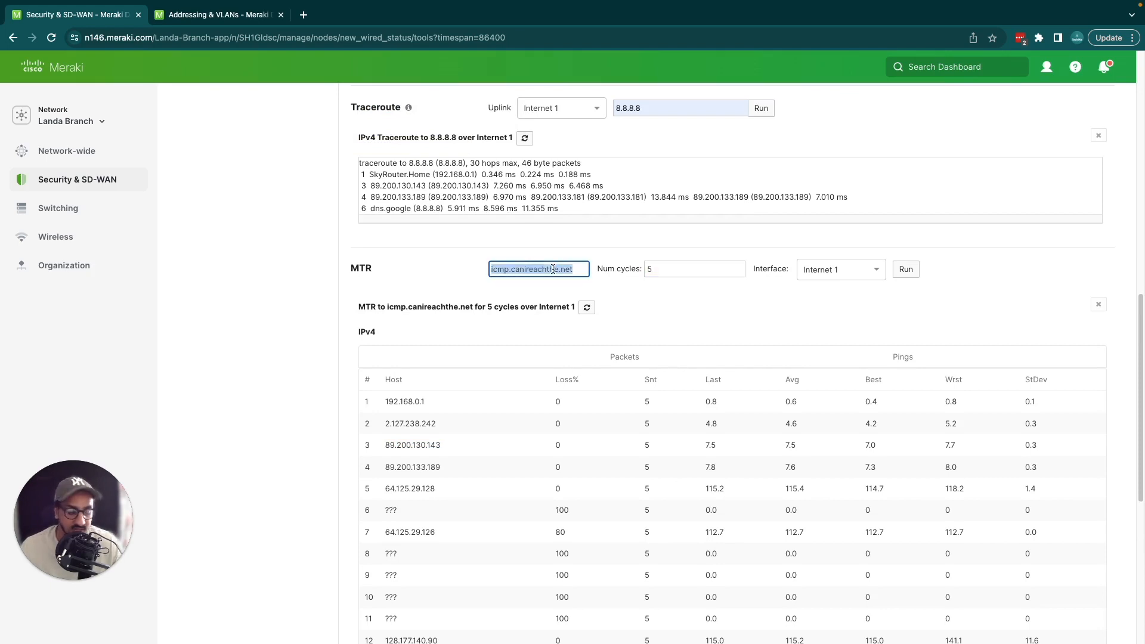
{"action": "type", "text": "8.8.8.8"}
{"action": "left_click", "coordinate": [906, 269]}
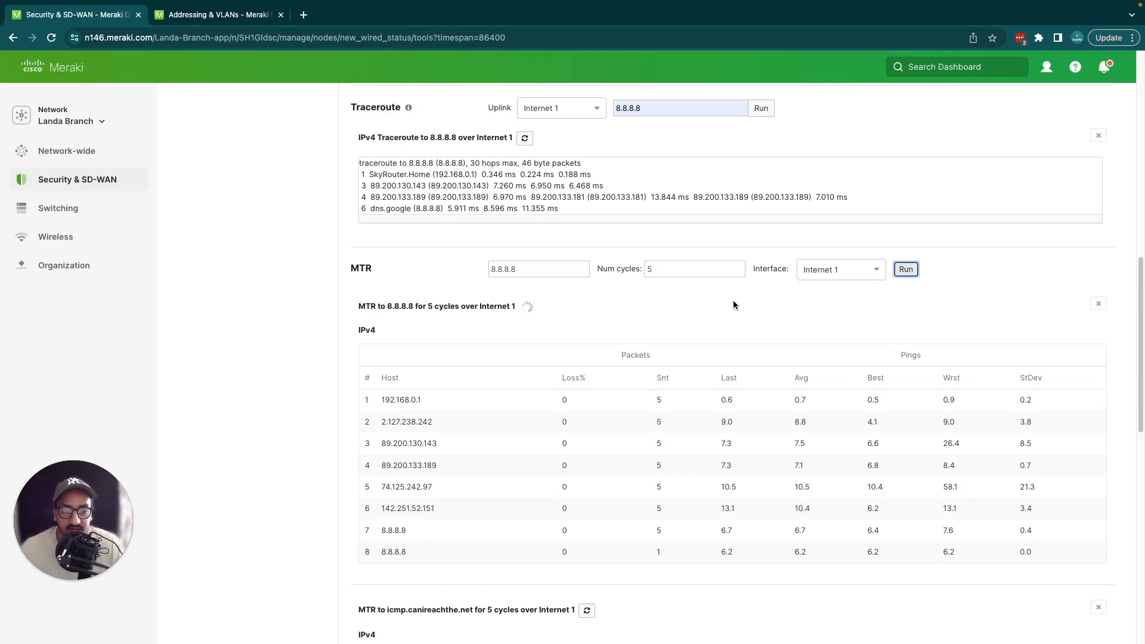
- Dismiss both MTR results and the traceroute result for 8.8.8.8
{"action": "left_click", "coordinate": [1098, 305]}
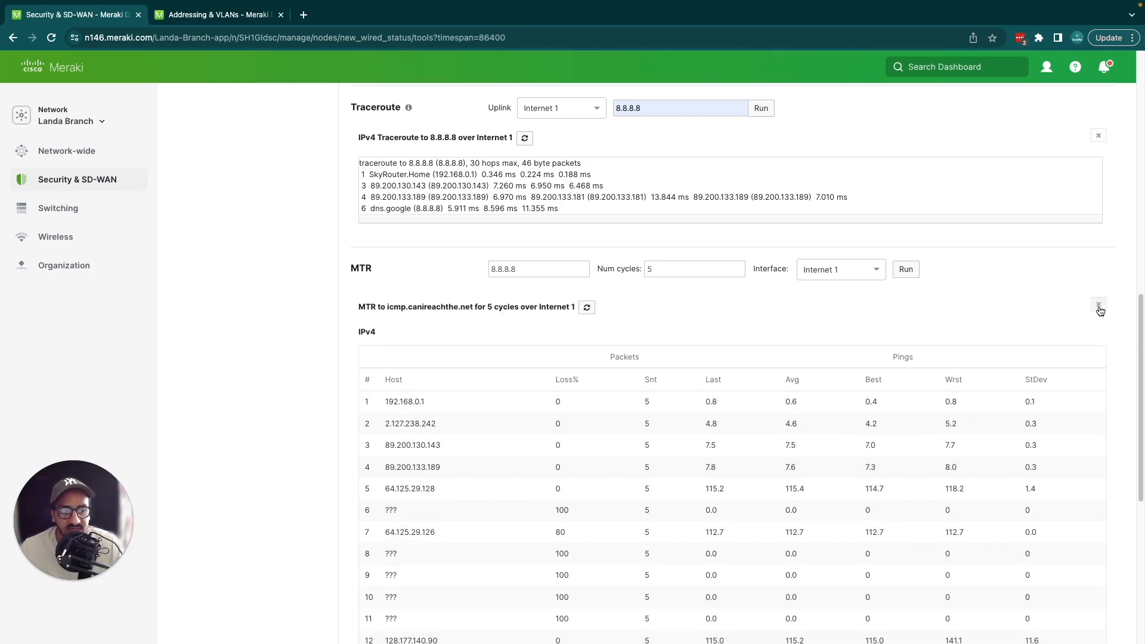
{"action": "left_click", "coordinate": [1098, 305]}
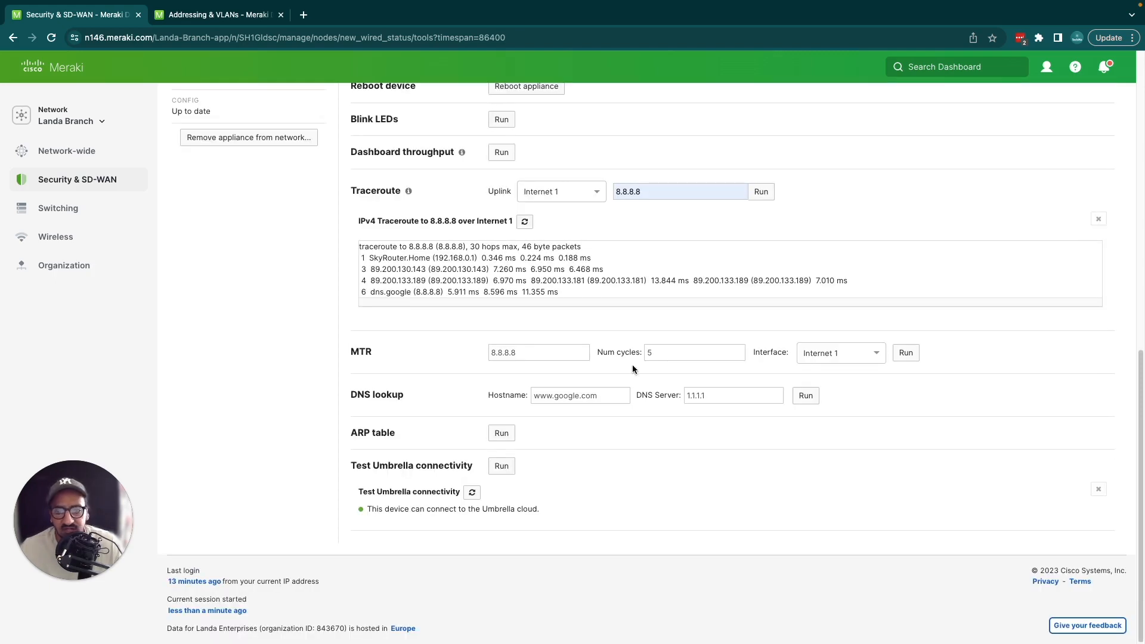
{"action": "left_click", "coordinate": [1097, 221]}
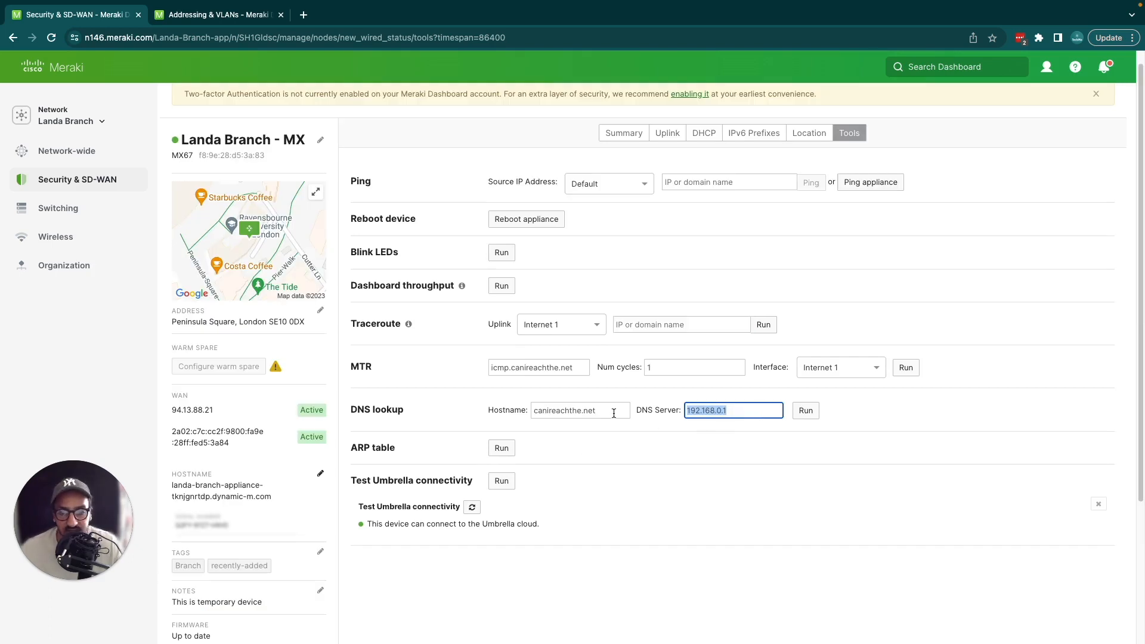
- Run a DNS lookup for canireachthe.net against DNS server 192.168.0.1 and highlight the records in its answer section
{"action": "left_click", "coordinate": [613, 412]}
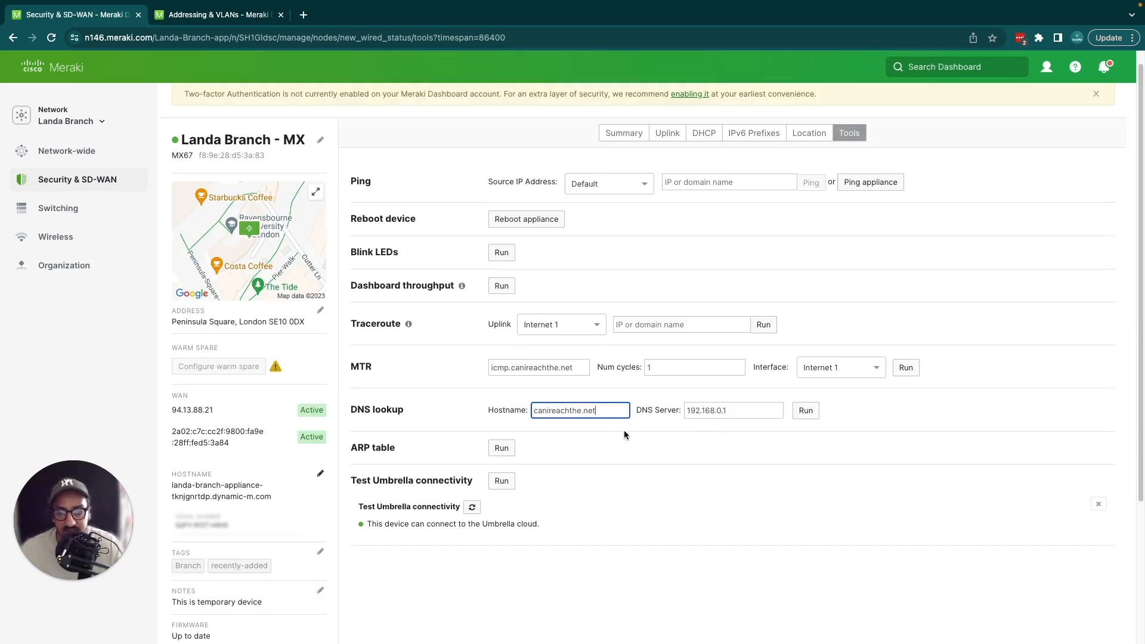
{"action": "key", "text": "Tab"}
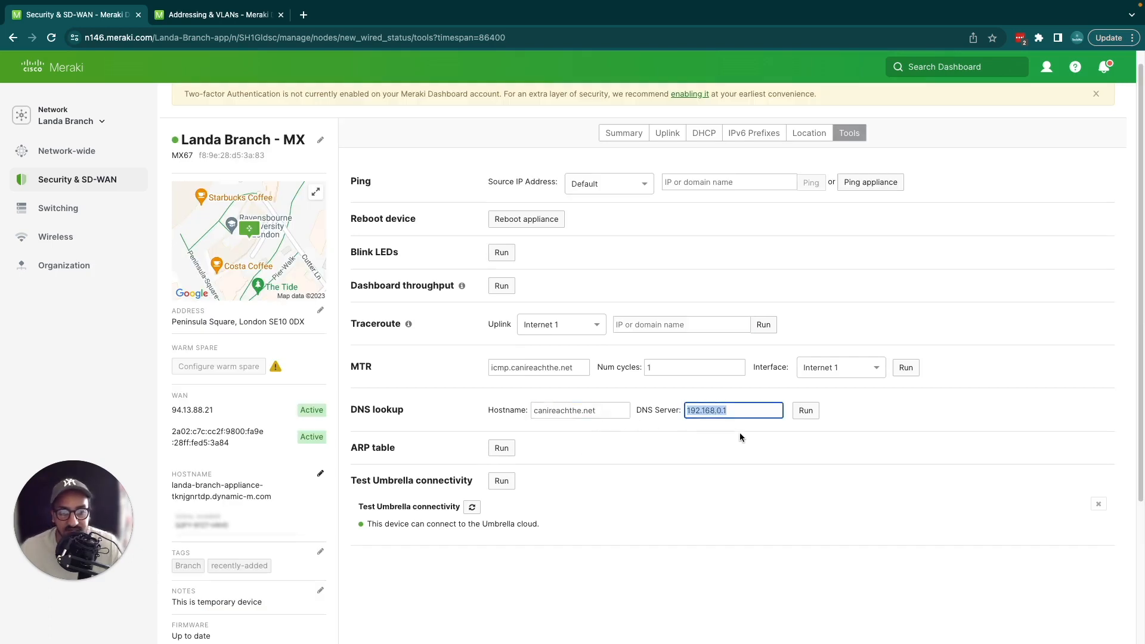
{"action": "triple_click", "coordinate": [605, 409]}
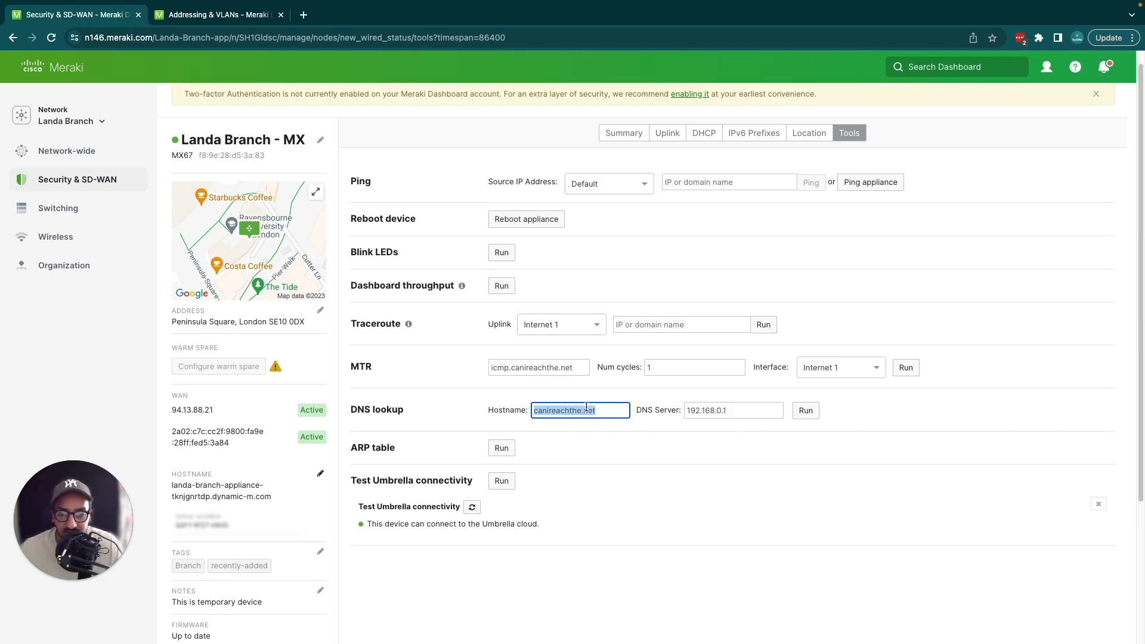
{"action": "left_click", "coordinate": [805, 410]}
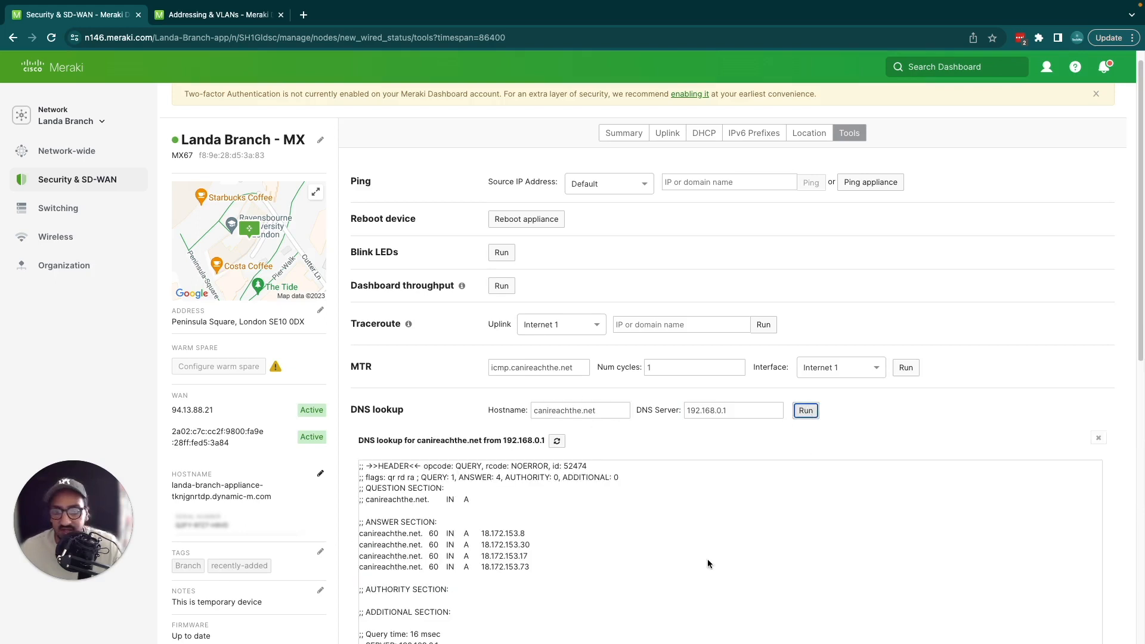
{"action": "scroll", "coordinate": [465, 426], "scroll_direction": "down", "scroll_amount": 1}
{"action": "left_click_drag", "start_coordinate": [528, 561], "coordinate": [352, 528]}
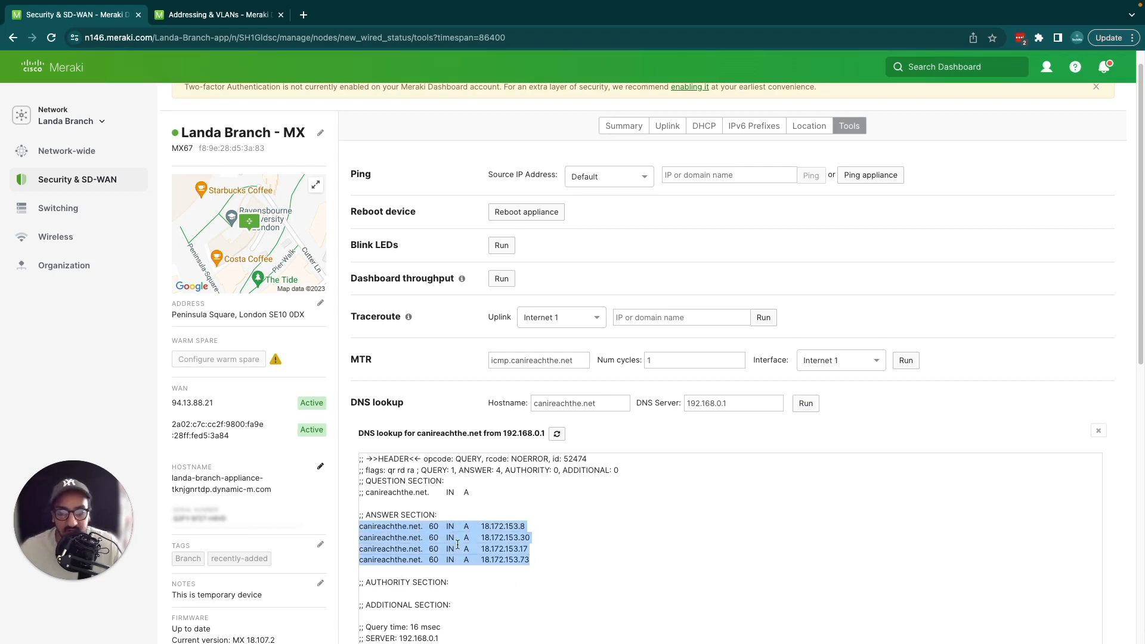
- Change the DNS lookup hostname to neverssl.com, run the lookup and highlight the answer record
{"action": "double_click", "coordinate": [597, 404]}
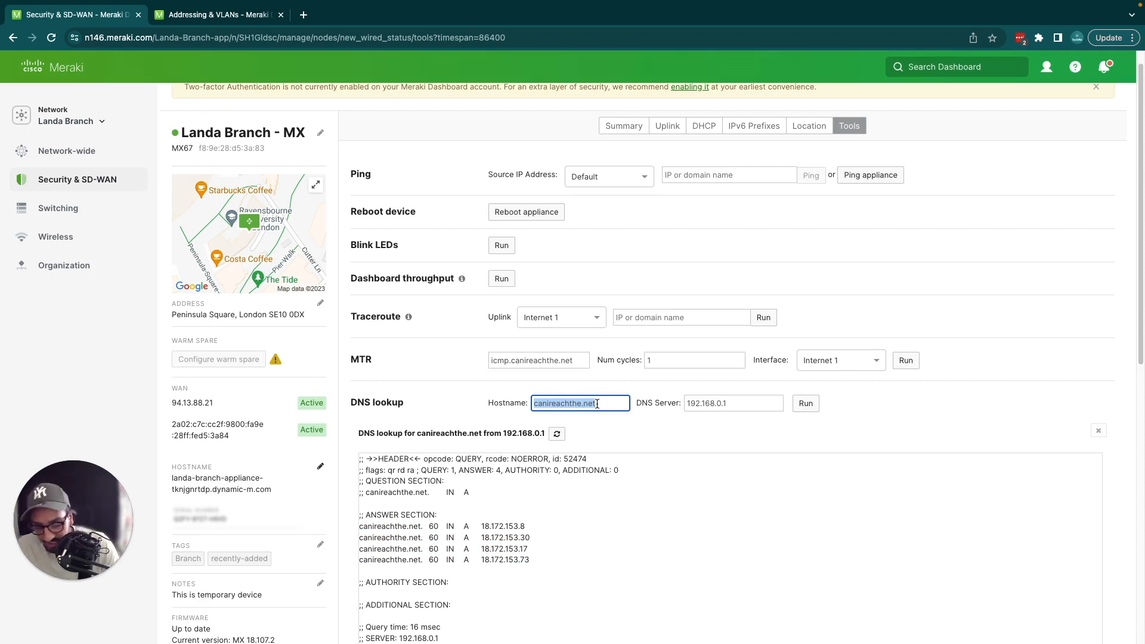
{"action": "key", "text": "BackSpace"}
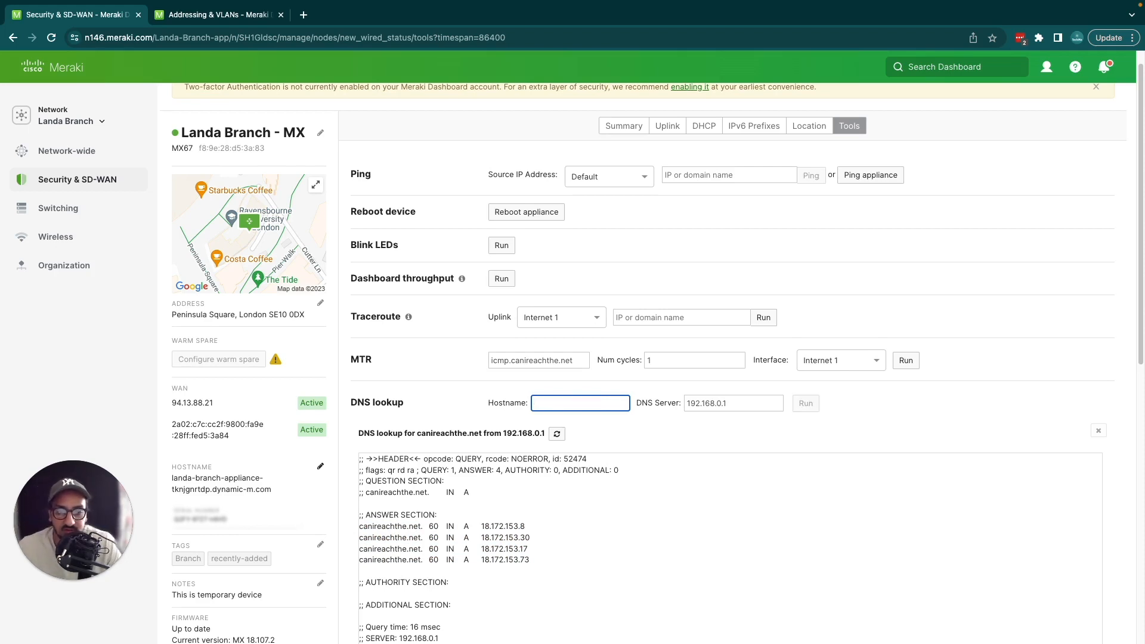
{"action": "type", "text": "neverssl"}
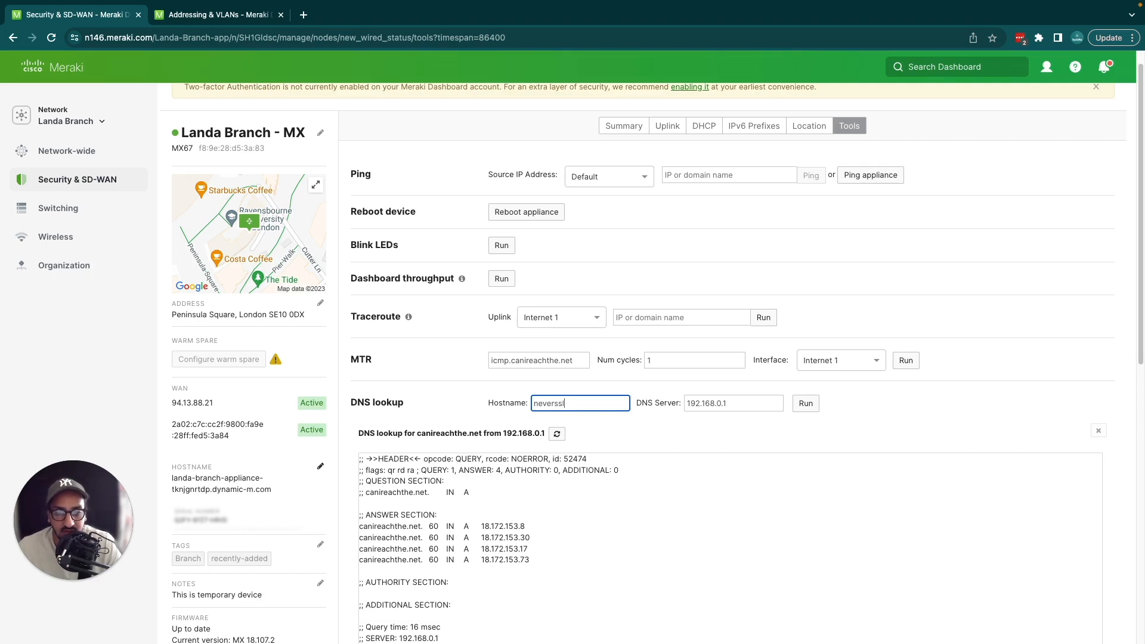
{"action": "type", "text": ".com"}
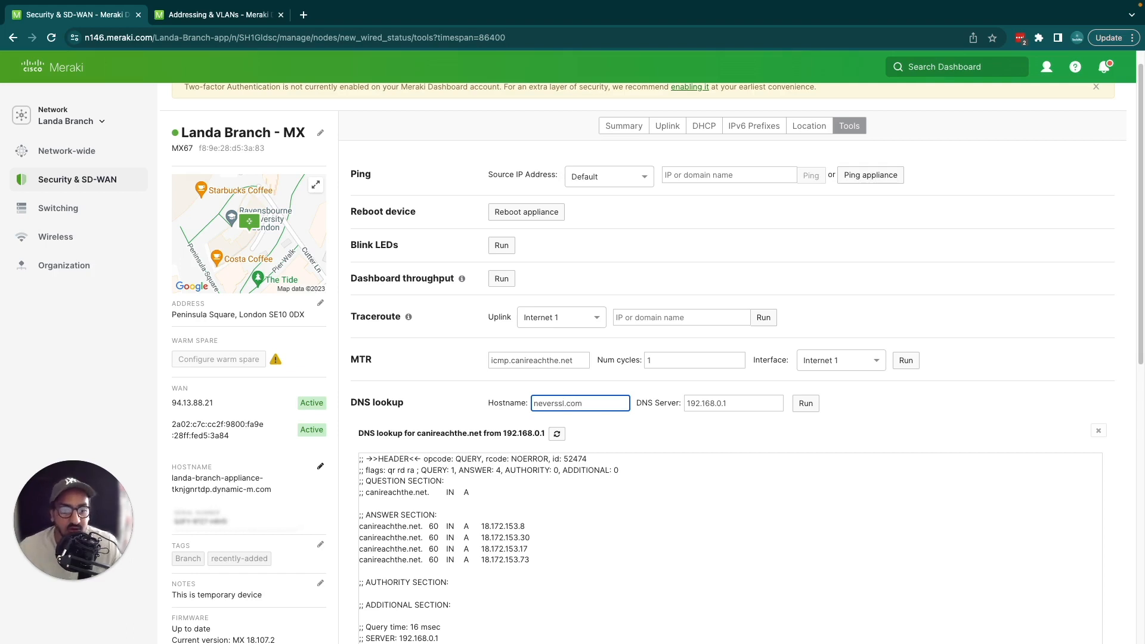
{"action": "left_click", "coordinate": [817, 406]}
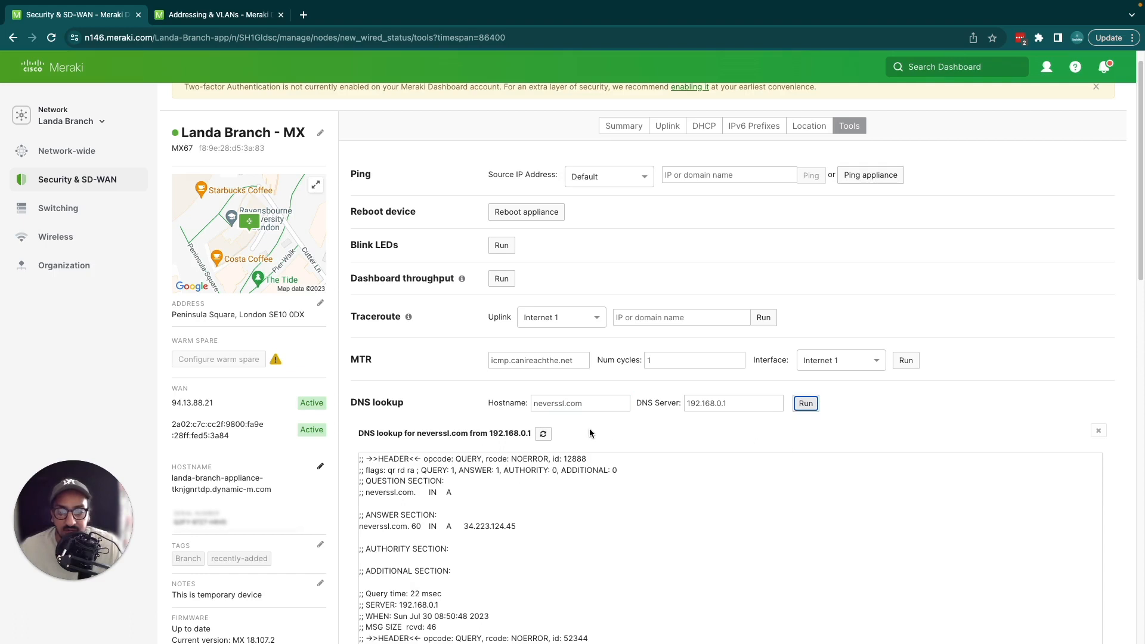
{"action": "scroll", "coordinate": [506, 506], "scroll_direction": "down", "scroll_amount": 1}
{"action": "triple_click", "coordinate": [518, 523]}
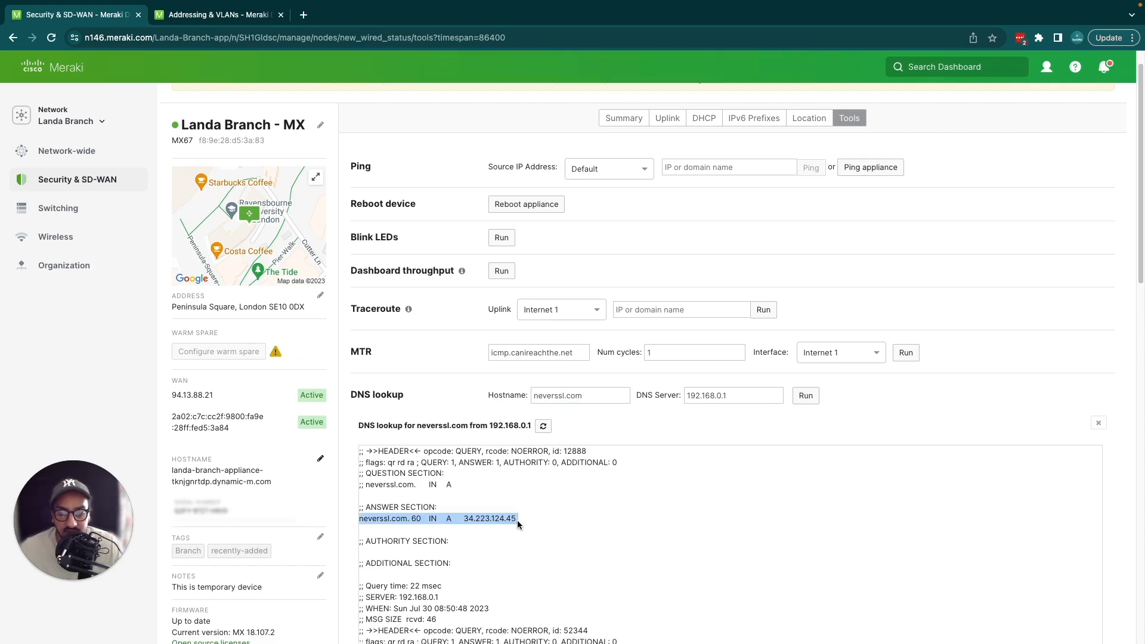
- Change the DNS lookup hostname to neverssl2222.com, run the lookup and inspect its question section
{"action": "left_click", "coordinate": [564, 396]}
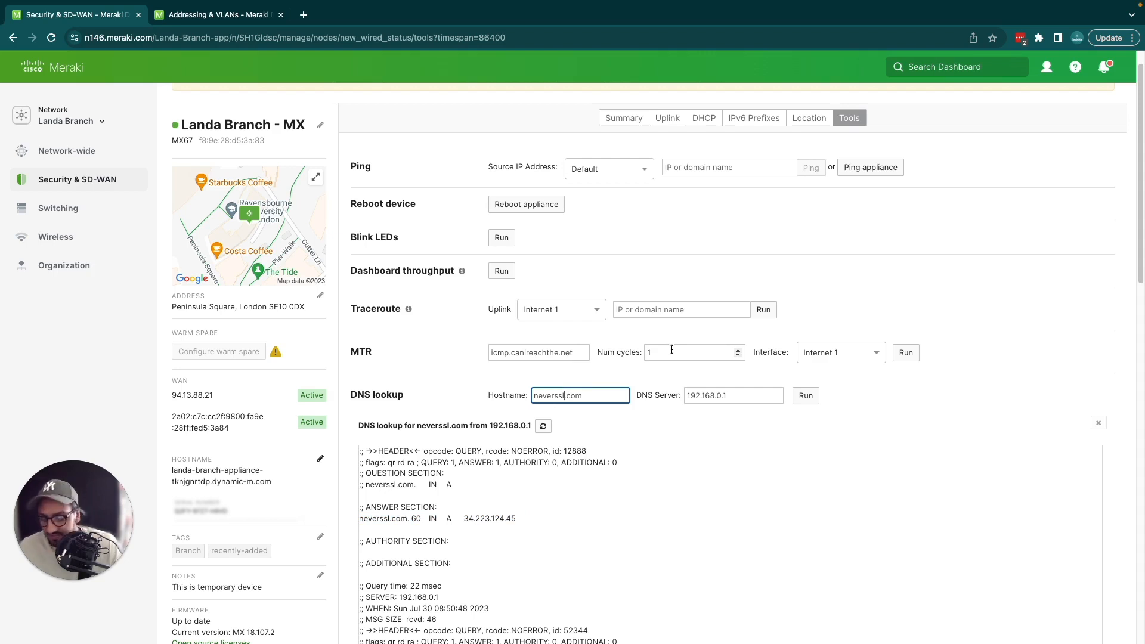
{"action": "type", "text": "2222"}
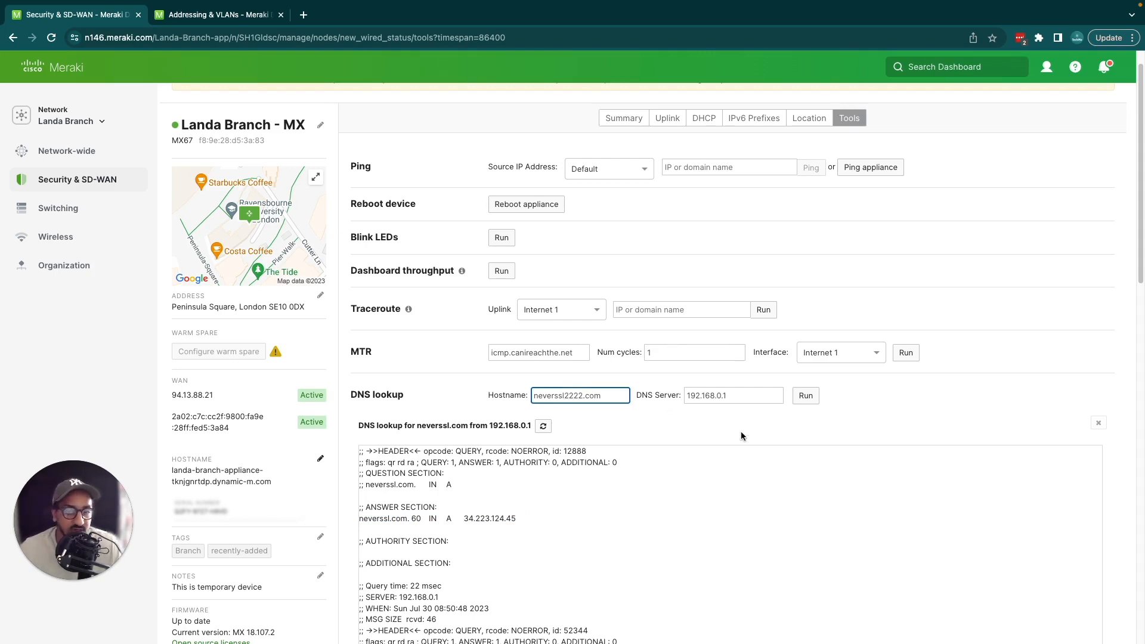
{"action": "left_click", "coordinate": [806, 395]}
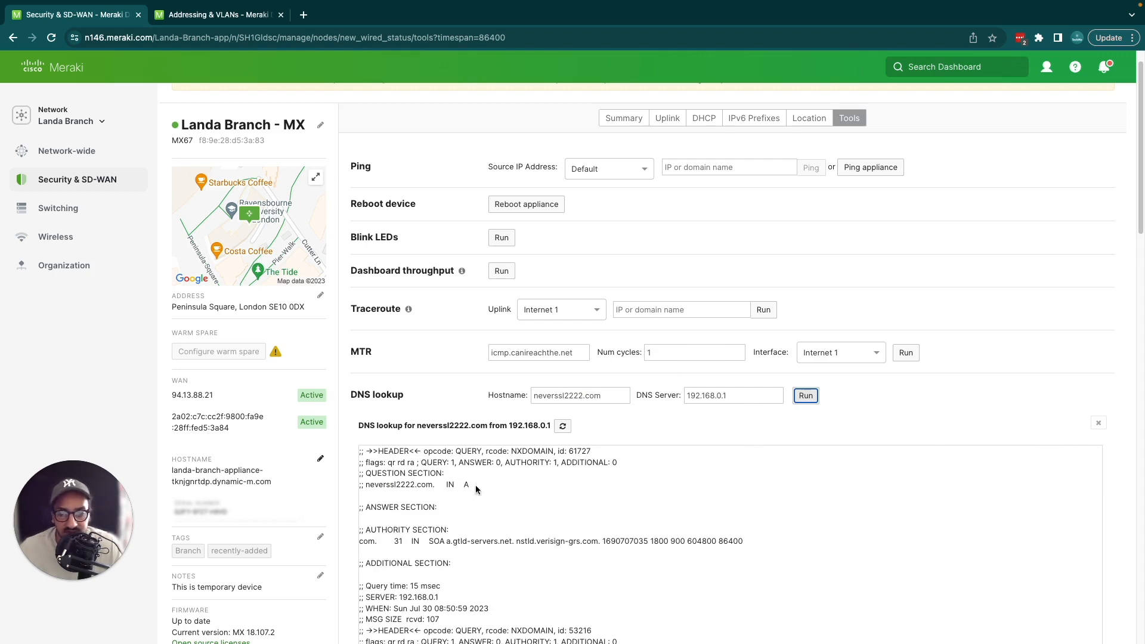
{"action": "left_click_drag", "start_coordinate": [469, 484], "coordinate": [419, 484]}
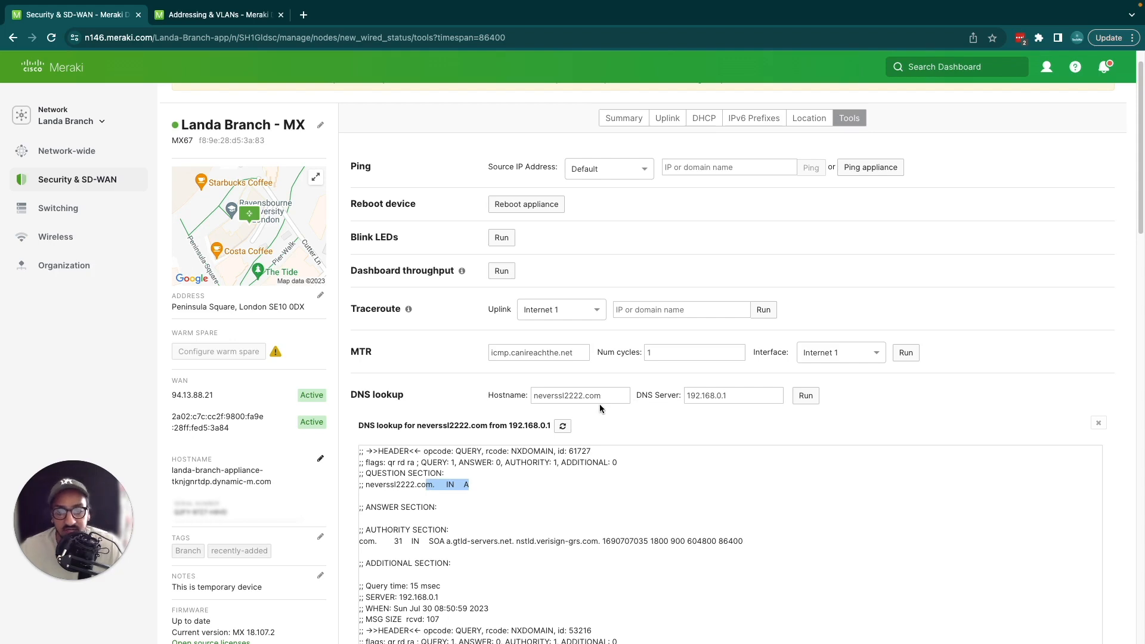
- Restore the DNS lookup hostname to neverssl.com and set the DNS server to 1.1.1.1
{"action": "double_click", "coordinate": [698, 394]}
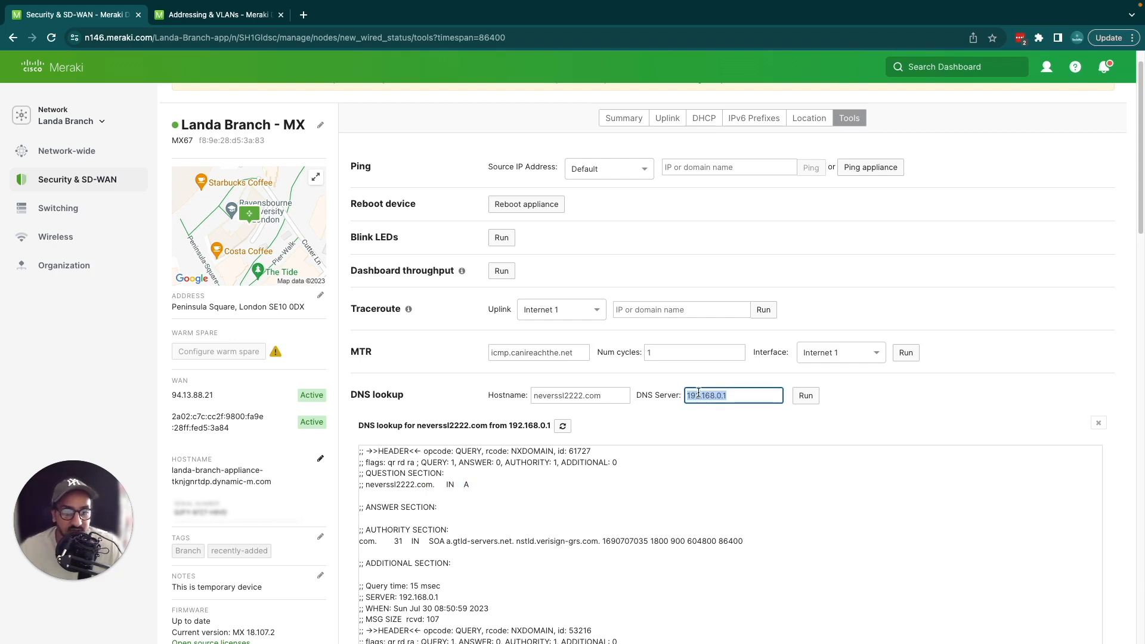
{"action": "left_click", "coordinate": [592, 397]}
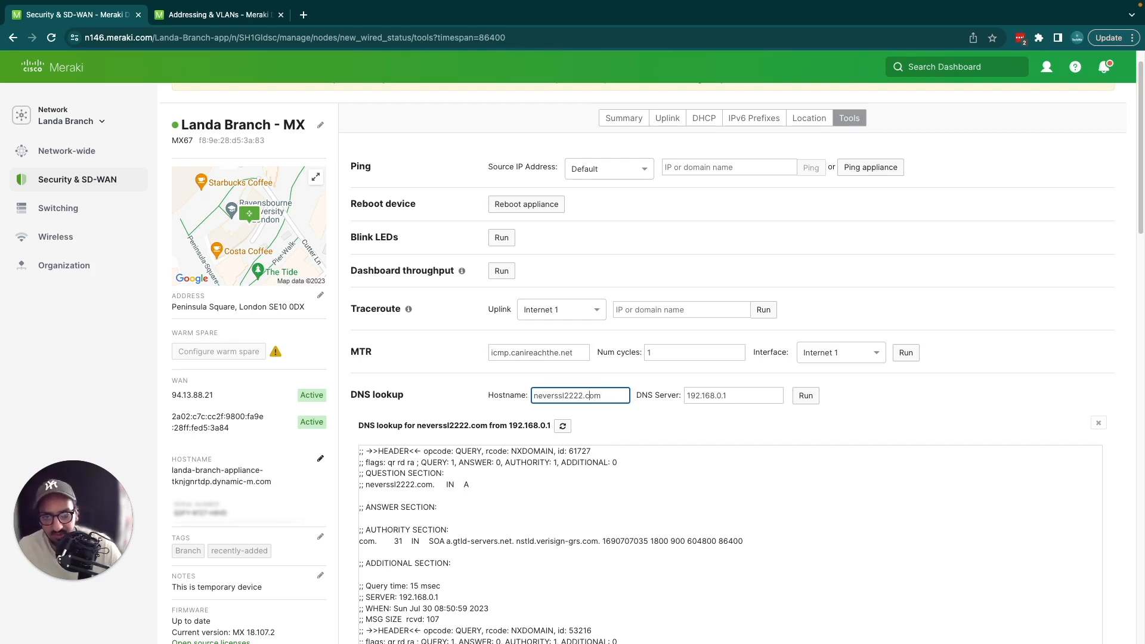
{"action": "key", "text": "BackSpace"}
{"action": "key", "text": "BackSpace"}
{"action": "key", "text": "BackSpace"}
{"action": "double_click", "coordinate": [750, 400]}
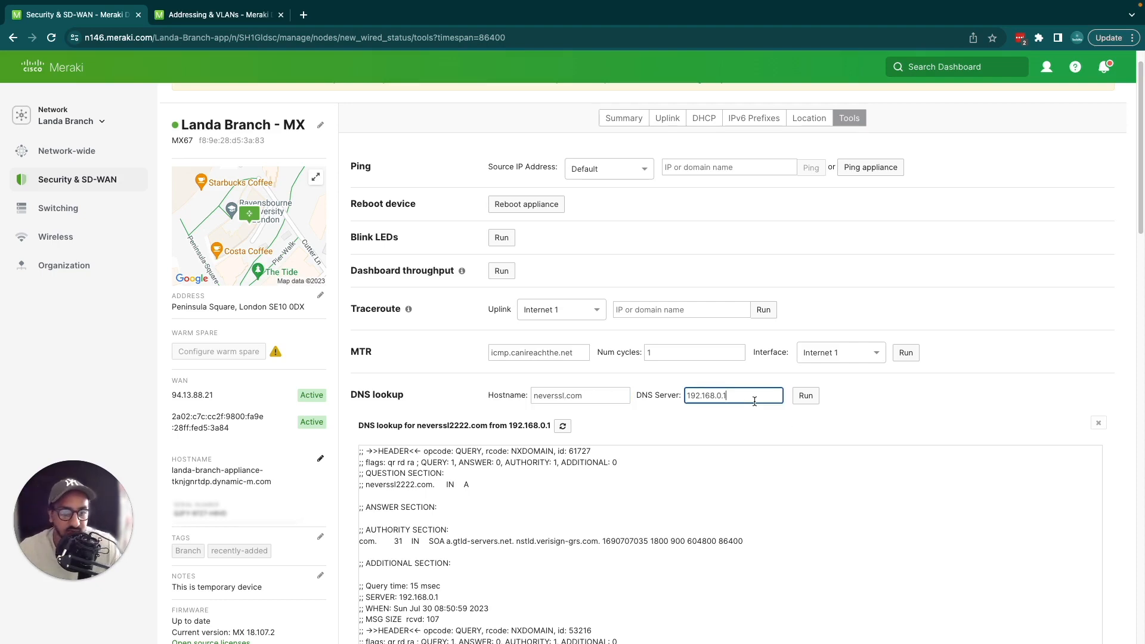
{"action": "type", "text": "1.1.1"}
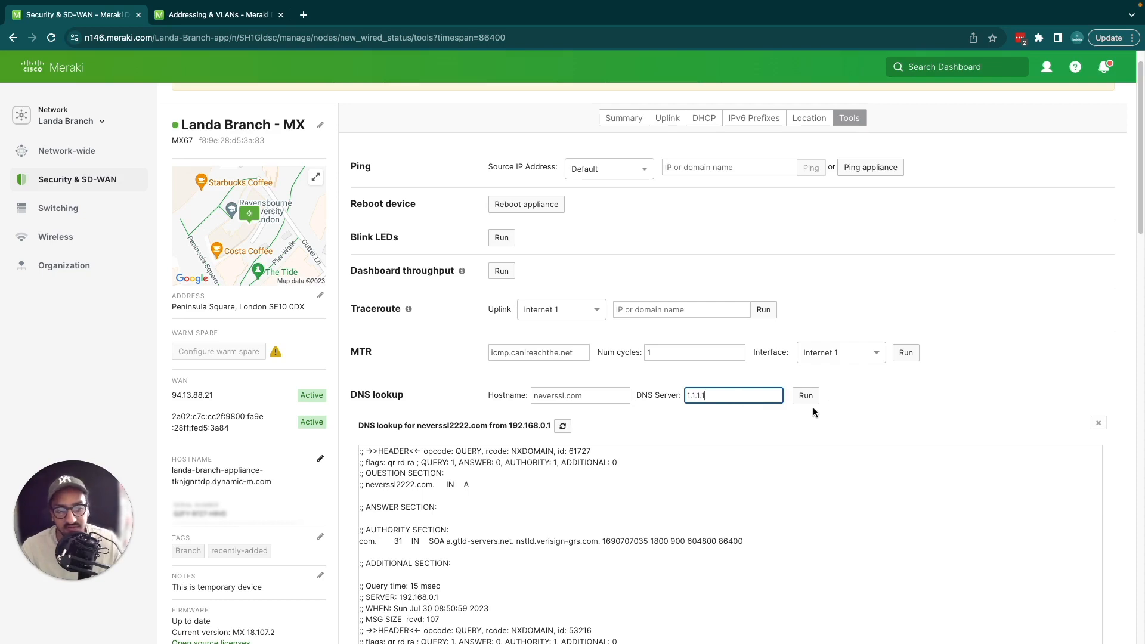
- Dismiss all earlier DNS lookup results, run the neverssl.com lookup against 1.1.1.1 and highlight its answer record
{"action": "left_click", "coordinate": [1097, 423]}
{"action": "left_click", "coordinate": [1097, 423]}
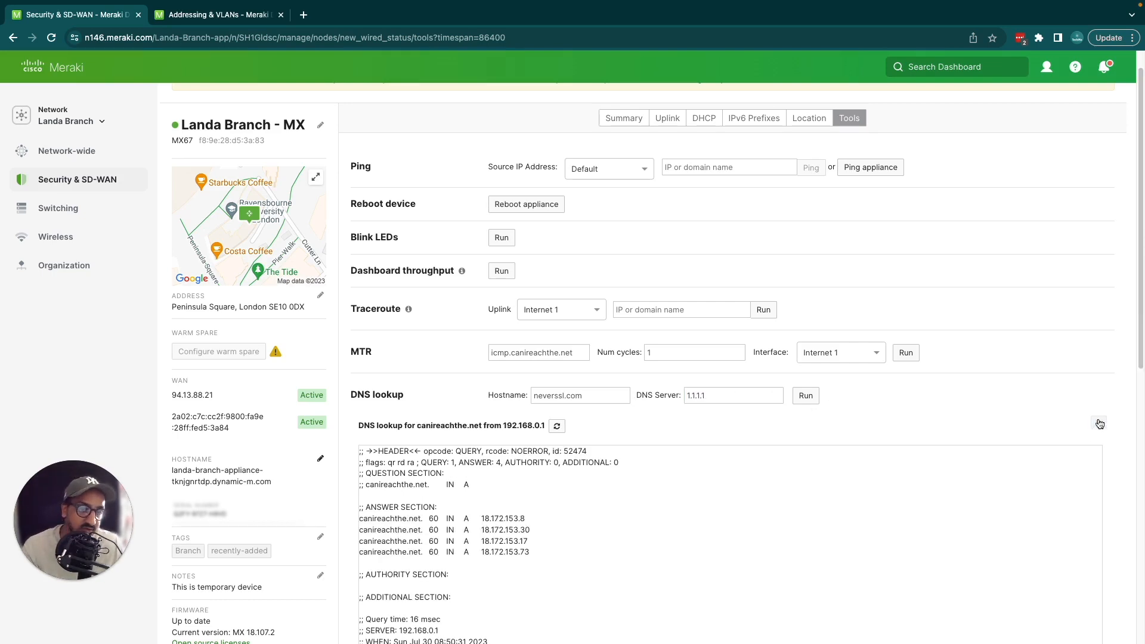
{"action": "left_click", "coordinate": [1097, 422]}
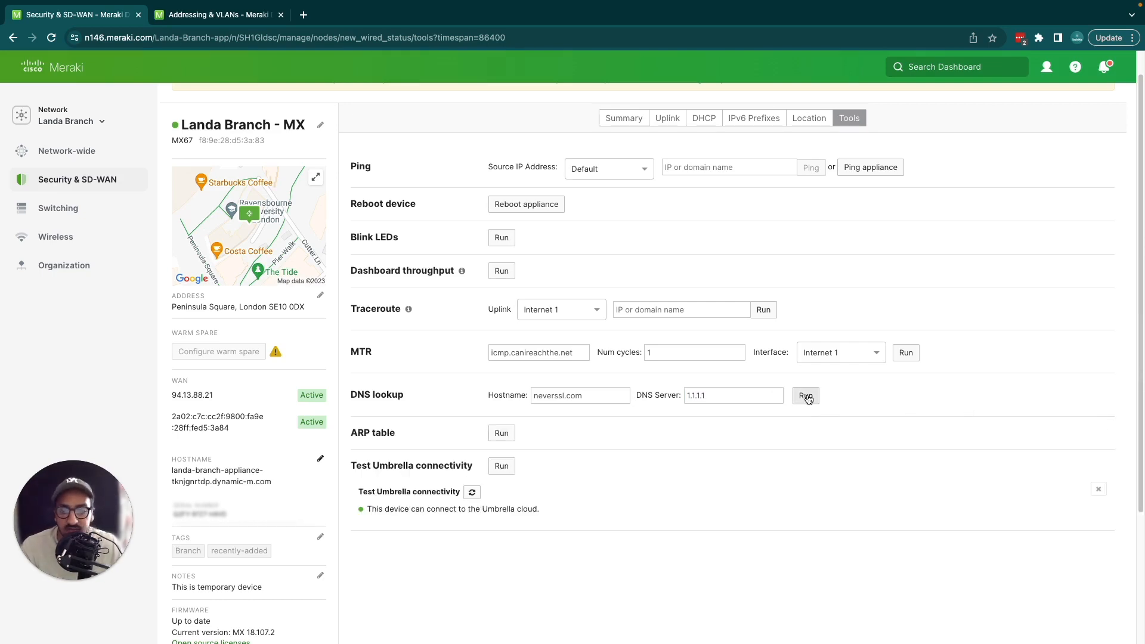
{"action": "left_click", "coordinate": [807, 398]}
{"action": "left_click_drag", "start_coordinate": [518, 520], "coordinate": [358, 522]}
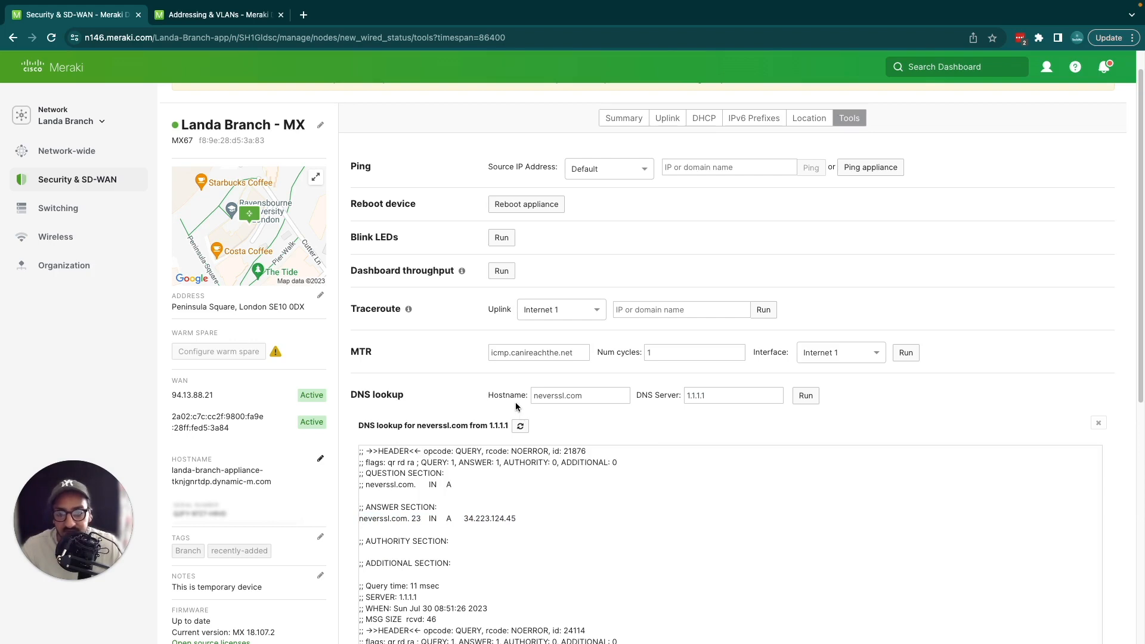
- Highlight the DNS lookup's hostname and DNS server values, and dismiss the lookup result
{"action": "double_click", "coordinate": [587, 395]}
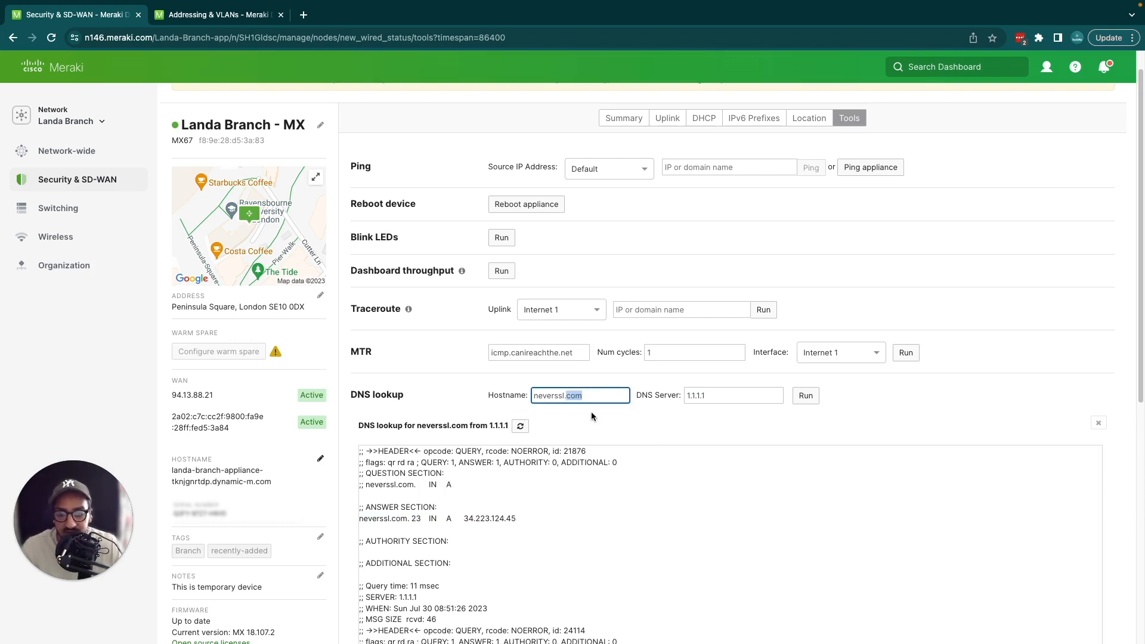
{"action": "triple_click", "coordinate": [592, 396]}
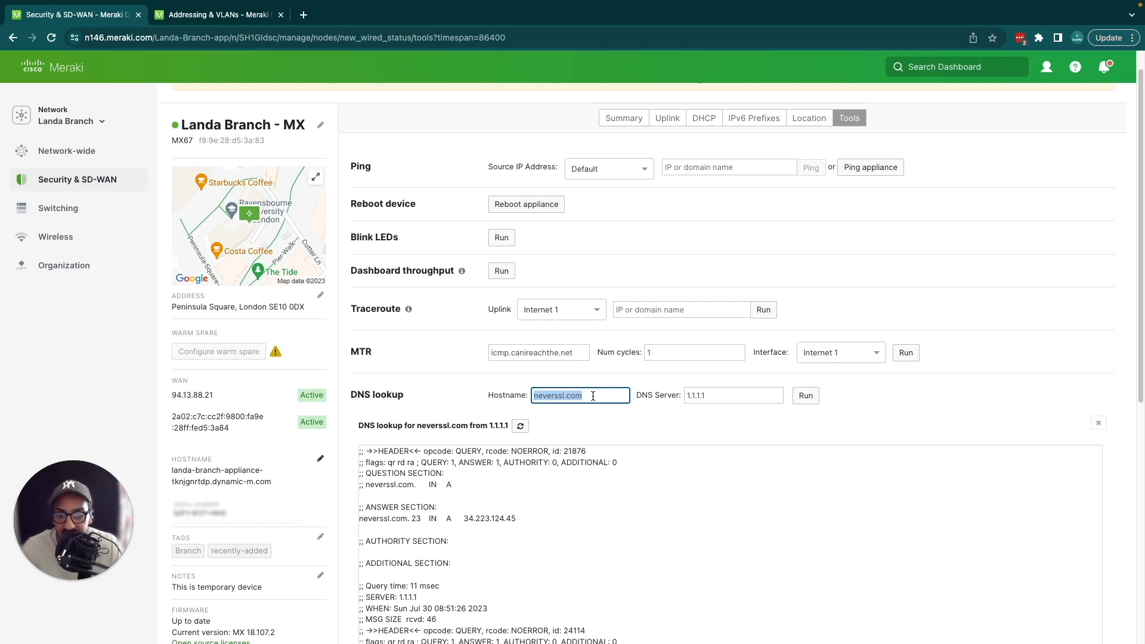
{"action": "triple_click", "coordinate": [723, 394]}
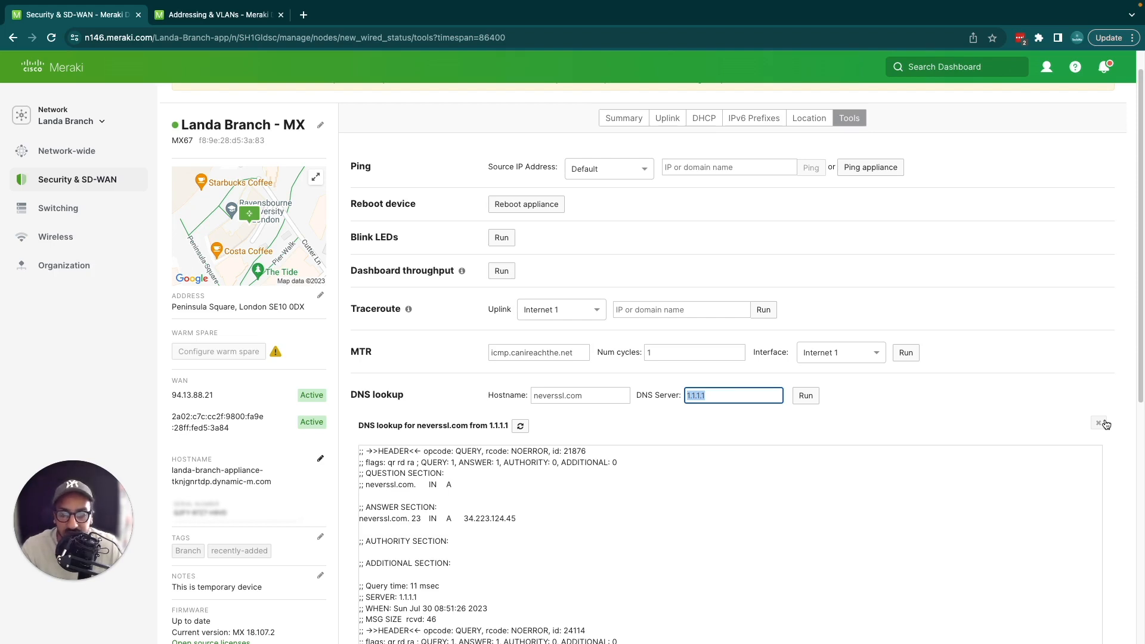
{"action": "left_click", "coordinate": [1103, 423]}
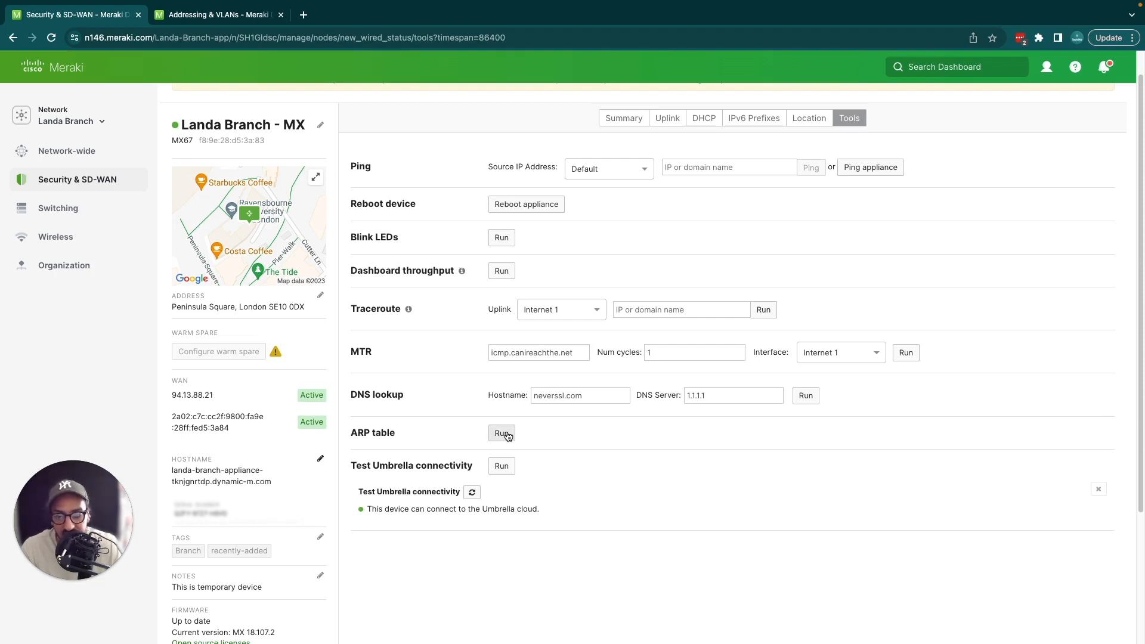
- Run the ARP table tool and examine the client and Internet 1 ARP entries, highlighting the client's IP address
{"action": "left_click", "coordinate": [504, 434]}
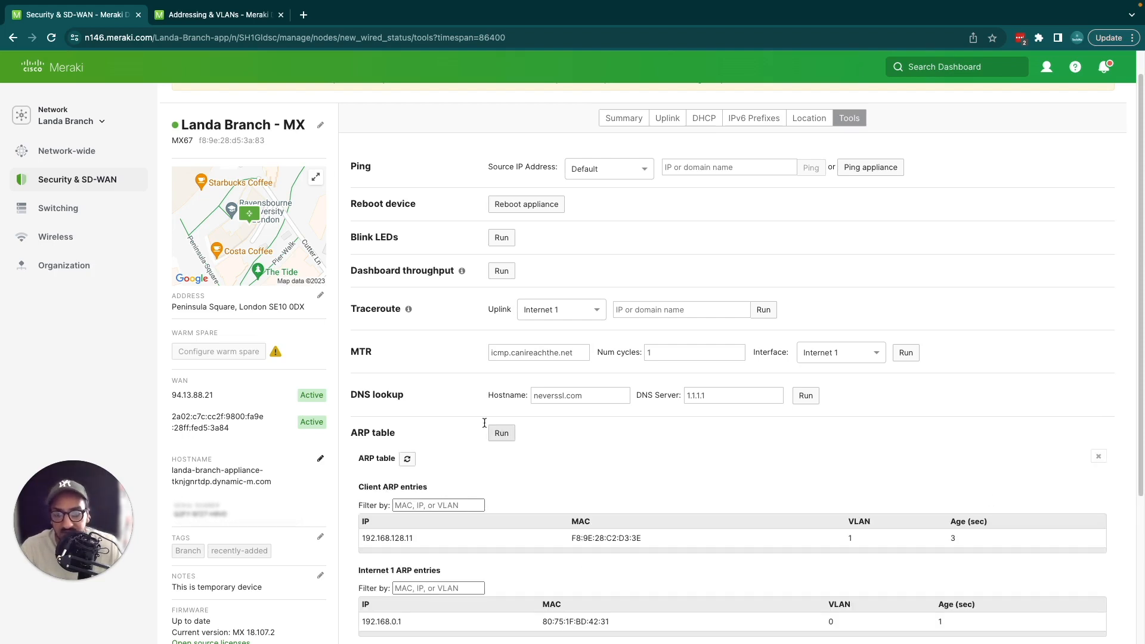
{"action": "scroll", "coordinate": [512, 525], "scroll_direction": "down", "scroll_amount": 2}
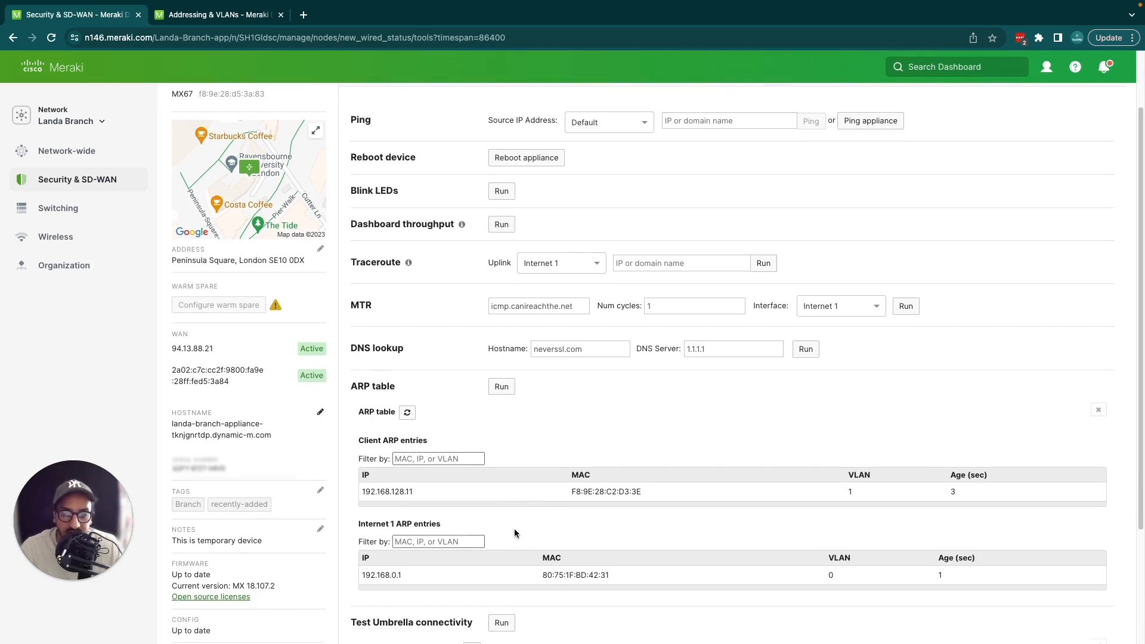
{"action": "left_click_drag", "start_coordinate": [447, 448], "coordinate": [365, 442]}
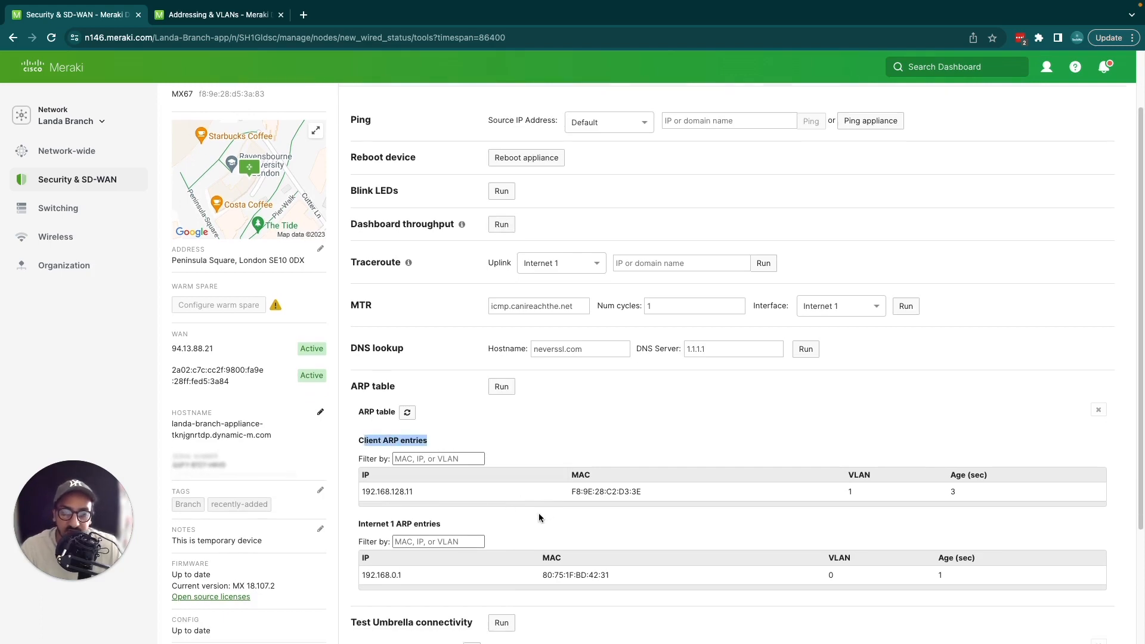
{"action": "scroll", "coordinate": [539, 519], "scroll_direction": "down", "scroll_amount": 1}
{"action": "left_click_drag", "start_coordinate": [442, 516], "coordinate": [358, 516]}
{"action": "left_click", "coordinate": [548, 525]}
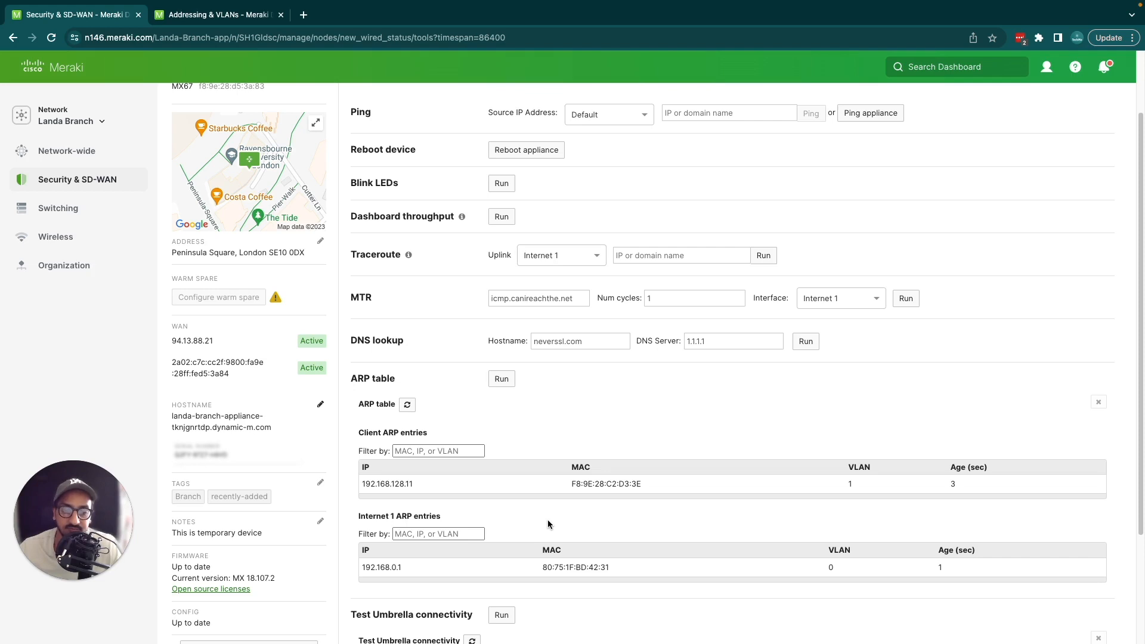
{"action": "scroll", "coordinate": [471, 513], "scroll_direction": "down", "scroll_amount": 1}
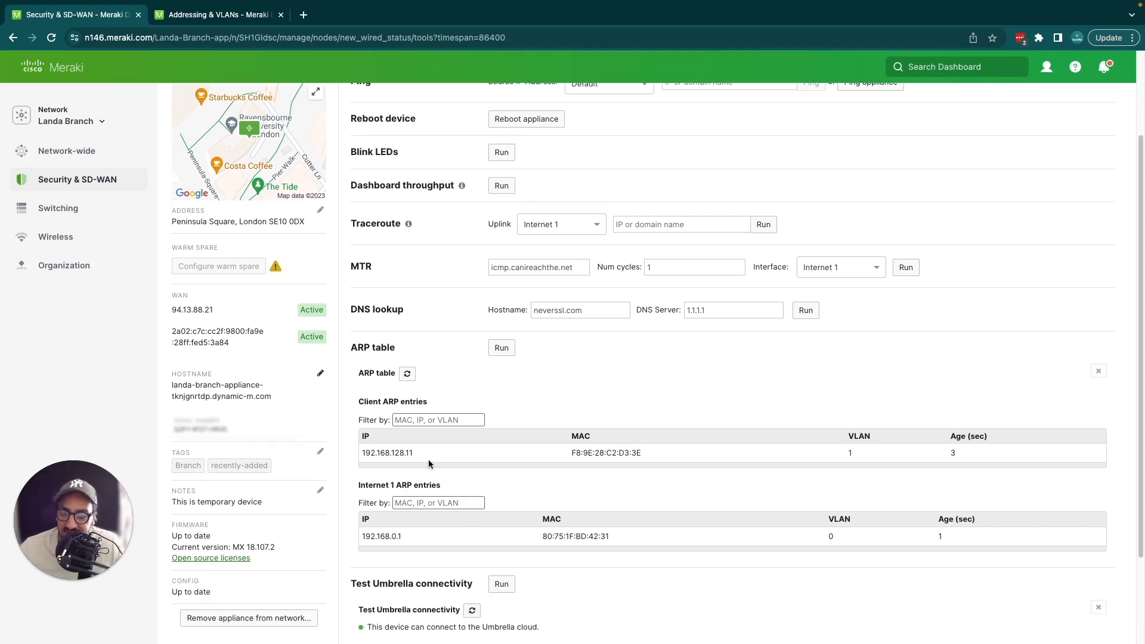
{"action": "double_click", "coordinate": [399, 453]}
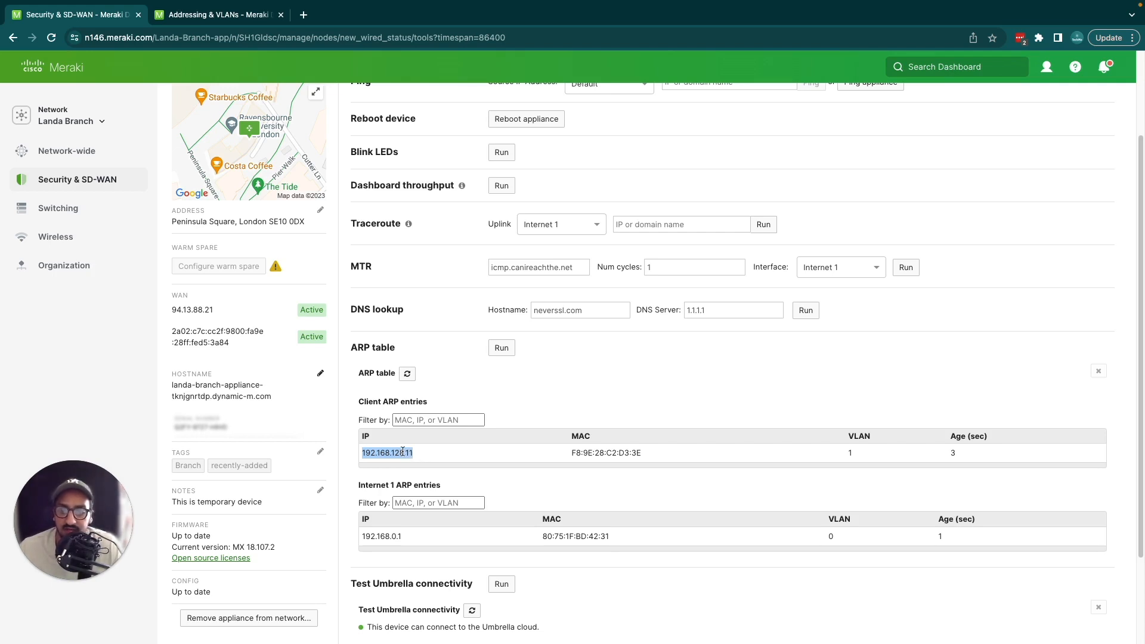
- Highlight the IP address and the MAC address of the client ARP entry to examine how they map
{"action": "double_click", "coordinate": [410, 452]}
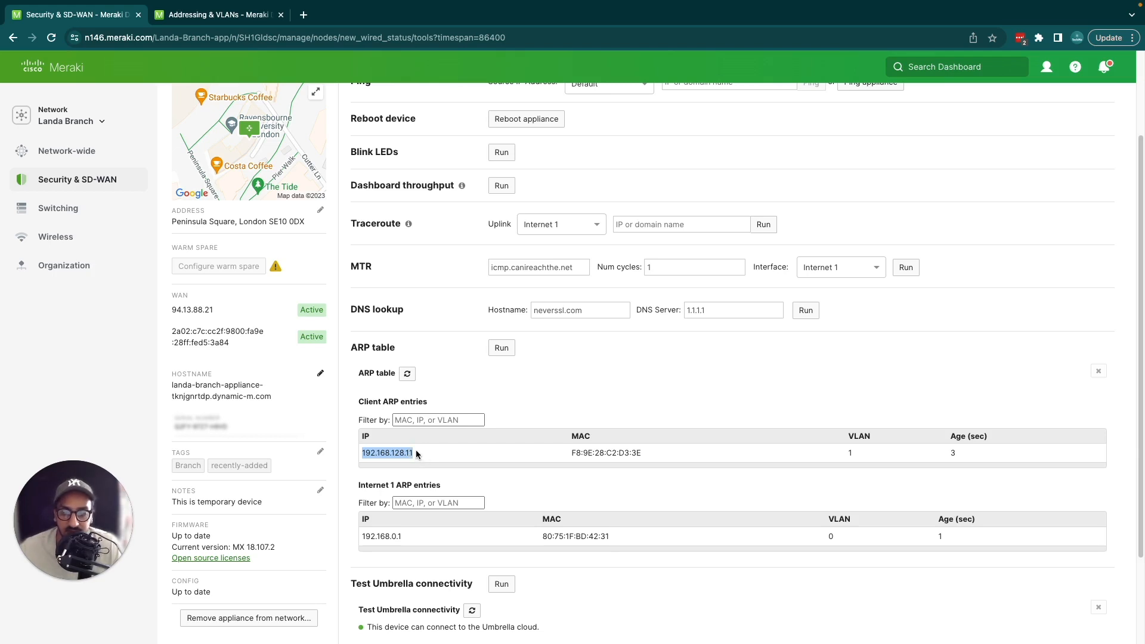
{"action": "triple_click", "coordinate": [607, 453]}
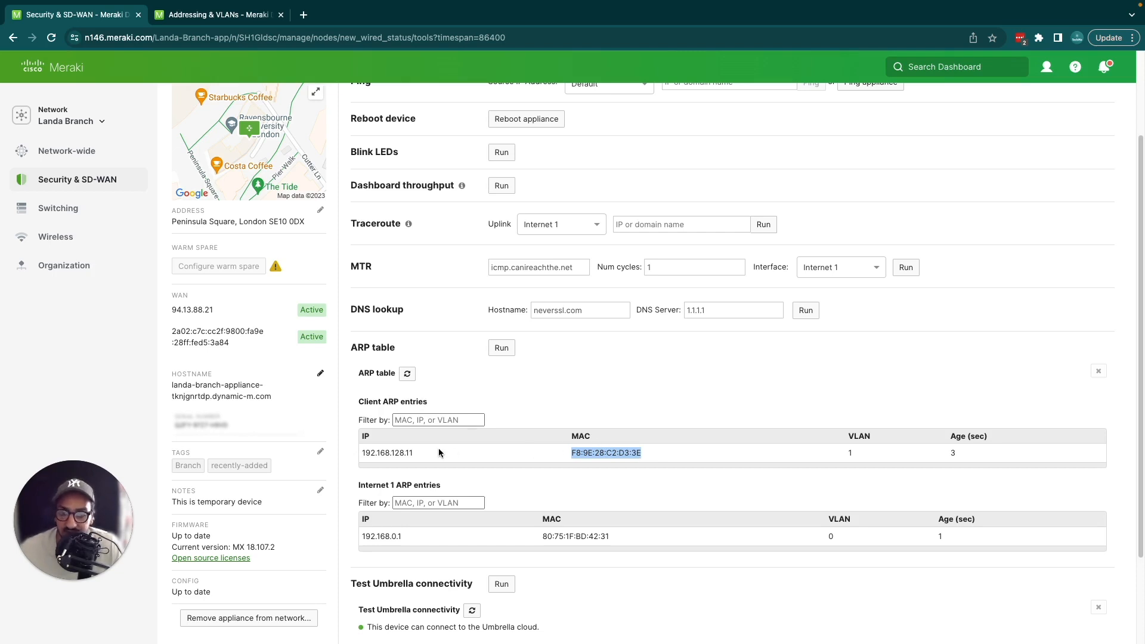
{"action": "left_click_drag", "start_coordinate": [415, 453], "coordinate": [359, 454]}
{"action": "double_click", "coordinate": [634, 453]}
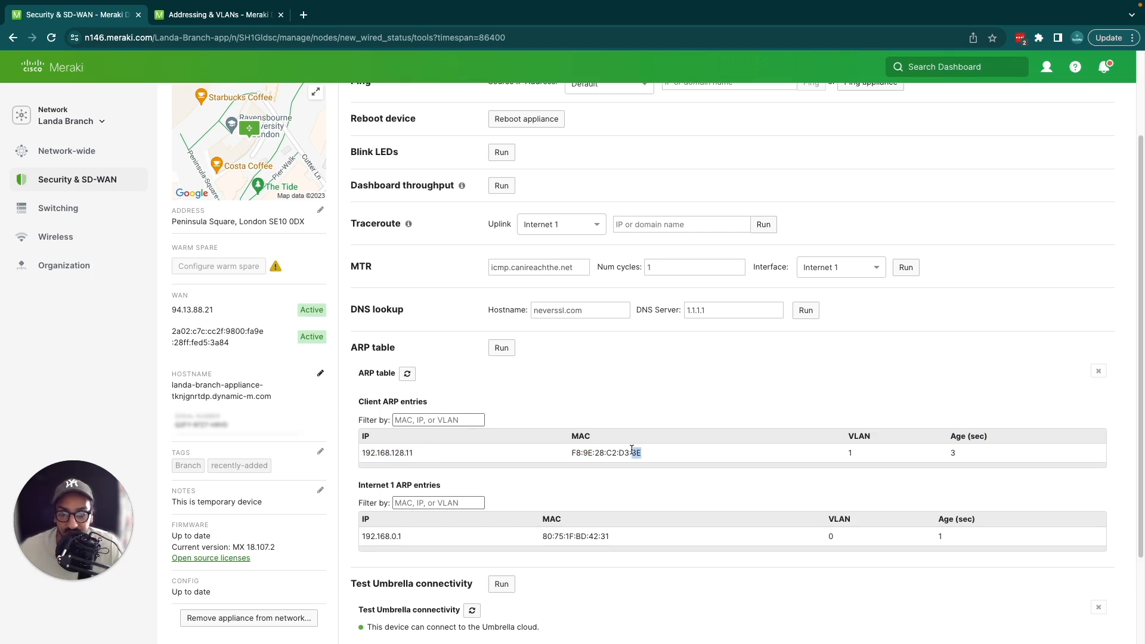
- Examine the Internet 1 ARP entry, highlighting its IP address and then its MAC address
{"action": "double_click", "coordinate": [395, 534]}
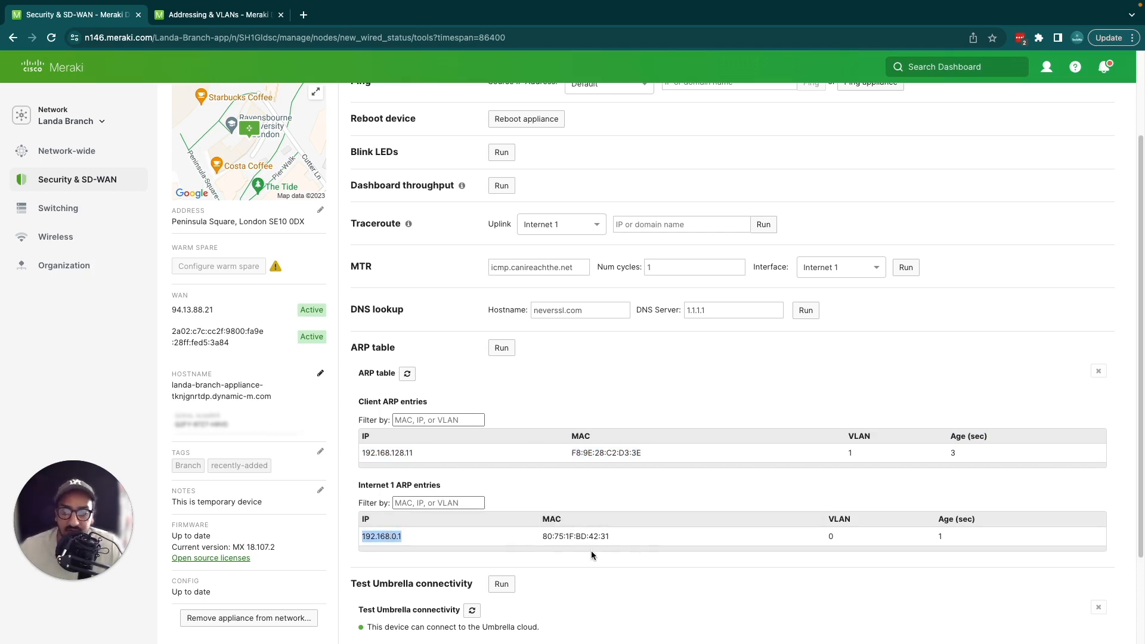
{"action": "scroll", "coordinate": [426, 557], "scroll_direction": "down", "scroll_amount": 1}
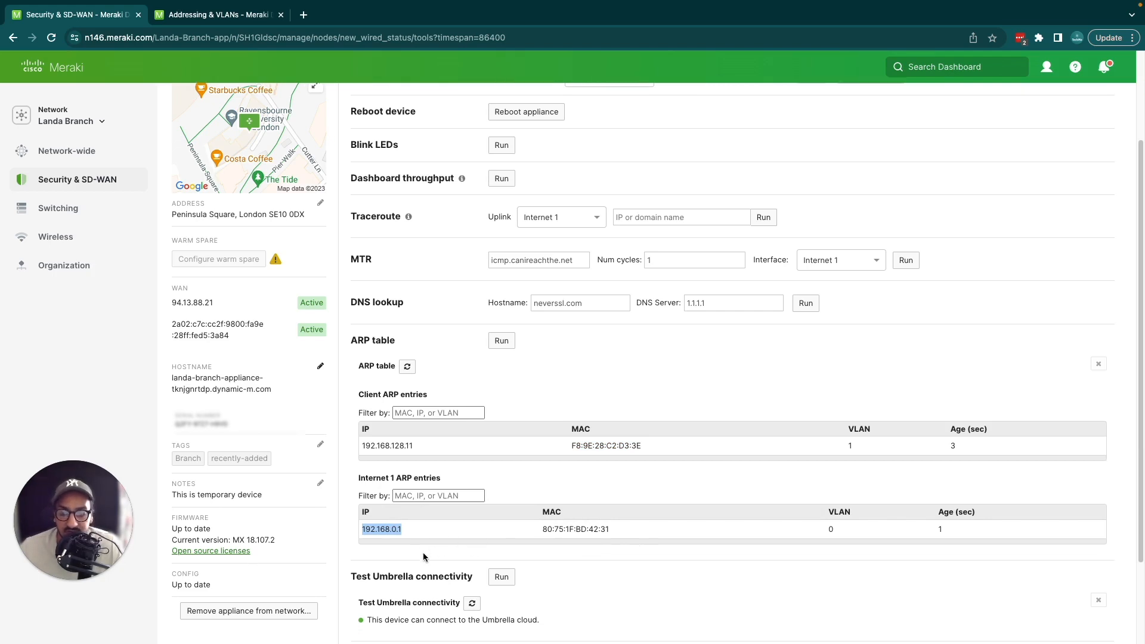
{"action": "double_click", "coordinate": [398, 528]}
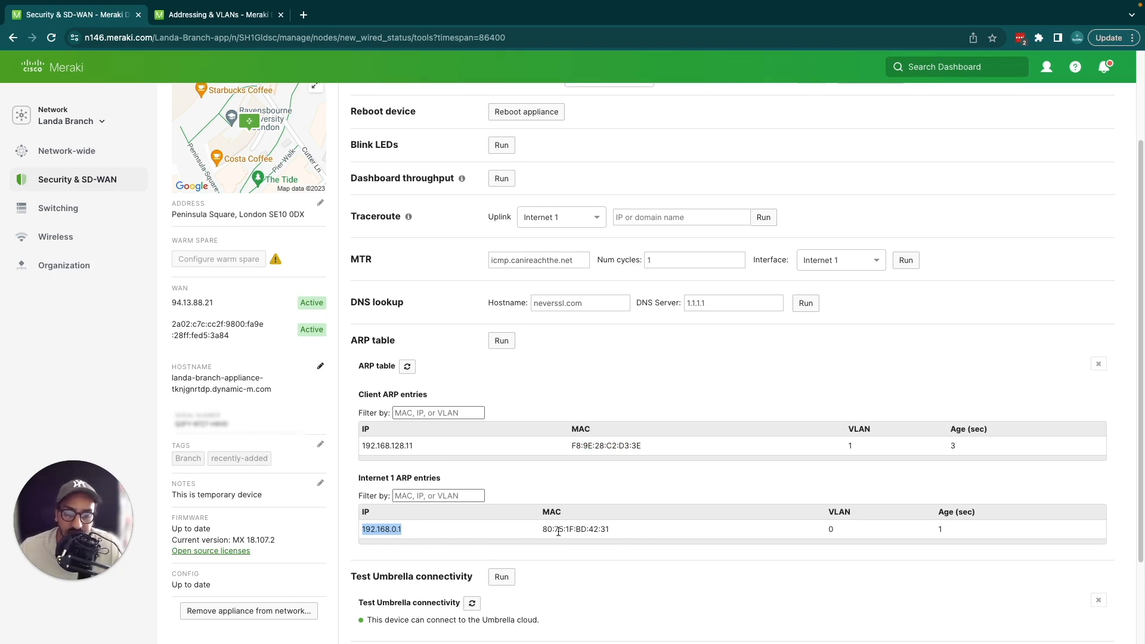
{"action": "double_click", "coordinate": [567, 529]}
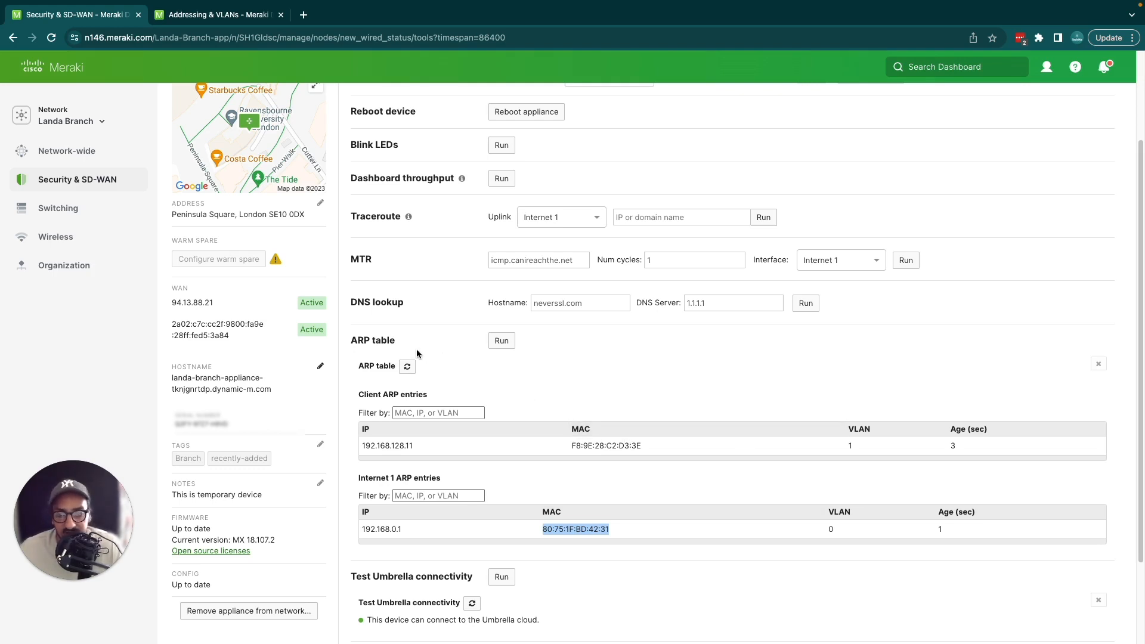
- Compare the client entry's MAC address with the Internet 1 entry's IP and MAC addresses by highlighting each, and clear the selection
{"action": "triple_click", "coordinate": [596, 445]}
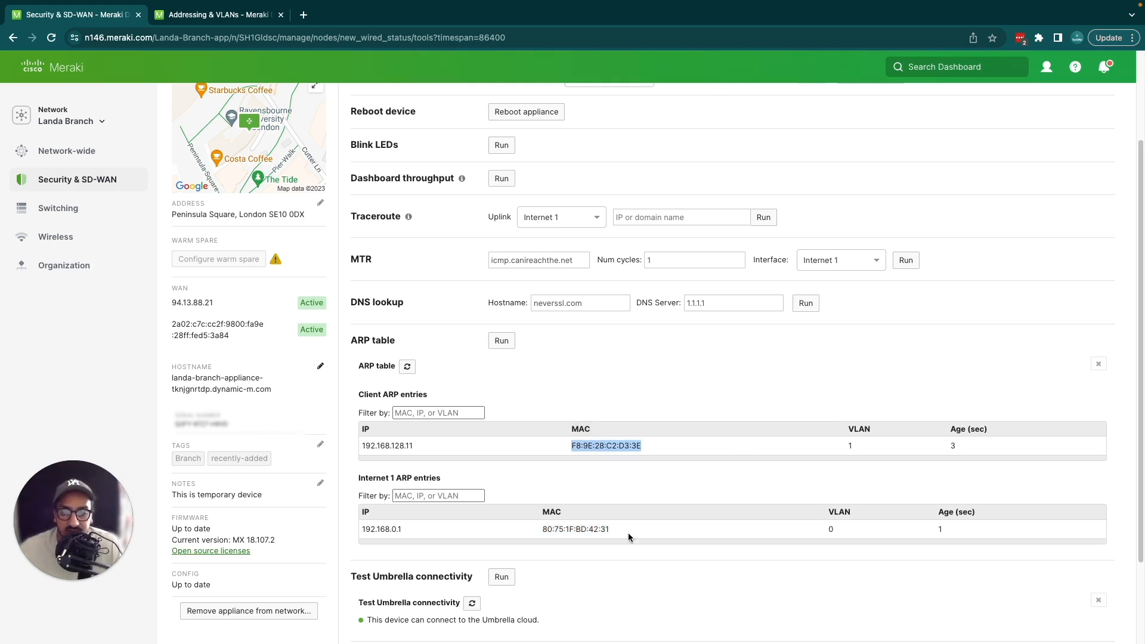
{"action": "left_click_drag", "start_coordinate": [639, 540], "coordinate": [471, 537]}
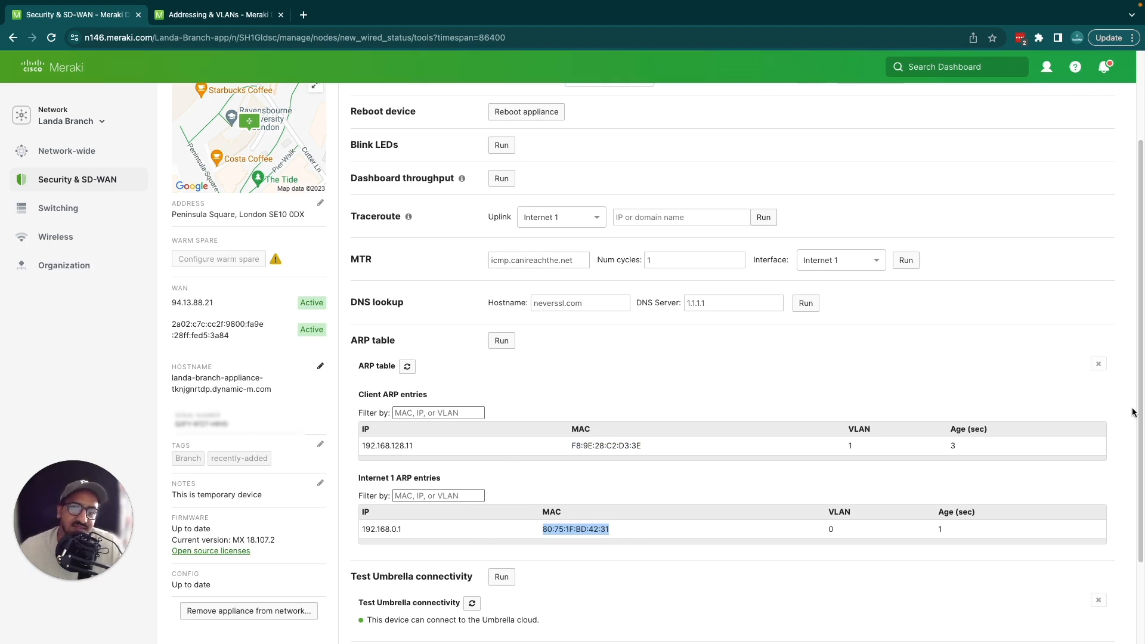
{"action": "double_click", "coordinate": [389, 527]}
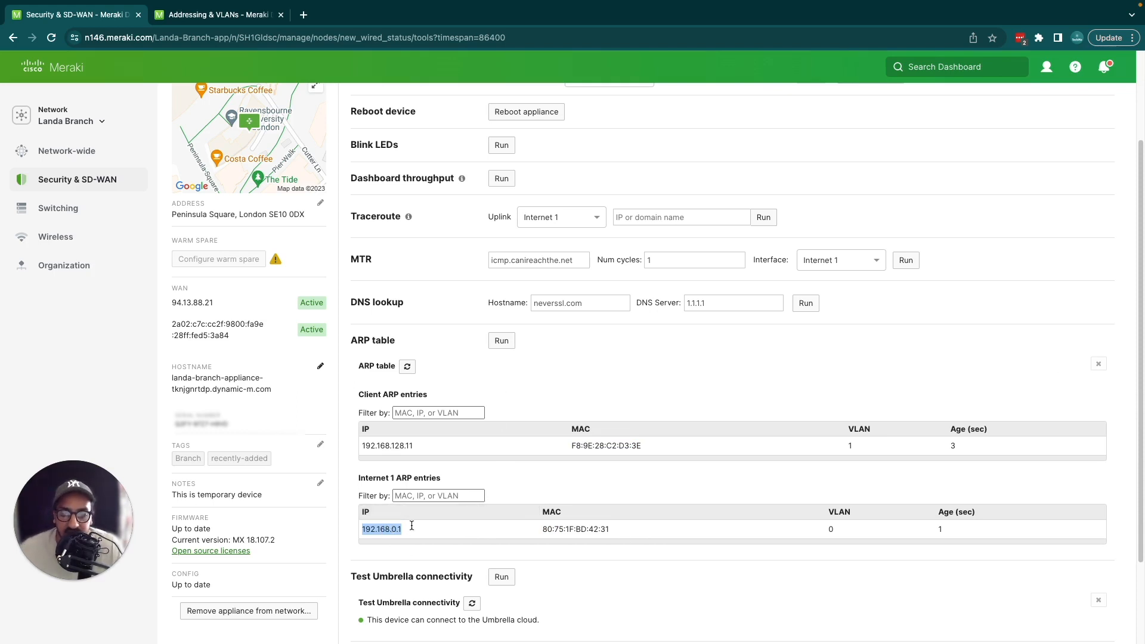
{"action": "double_click", "coordinate": [549, 527]}
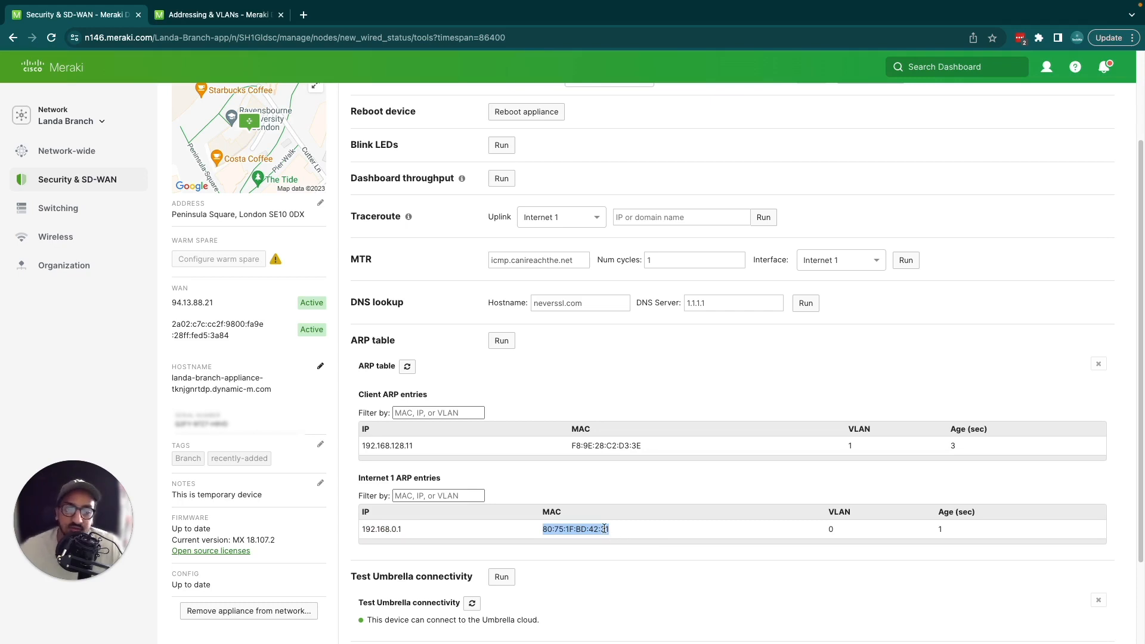
{"action": "left_click", "coordinate": [943, 396]}
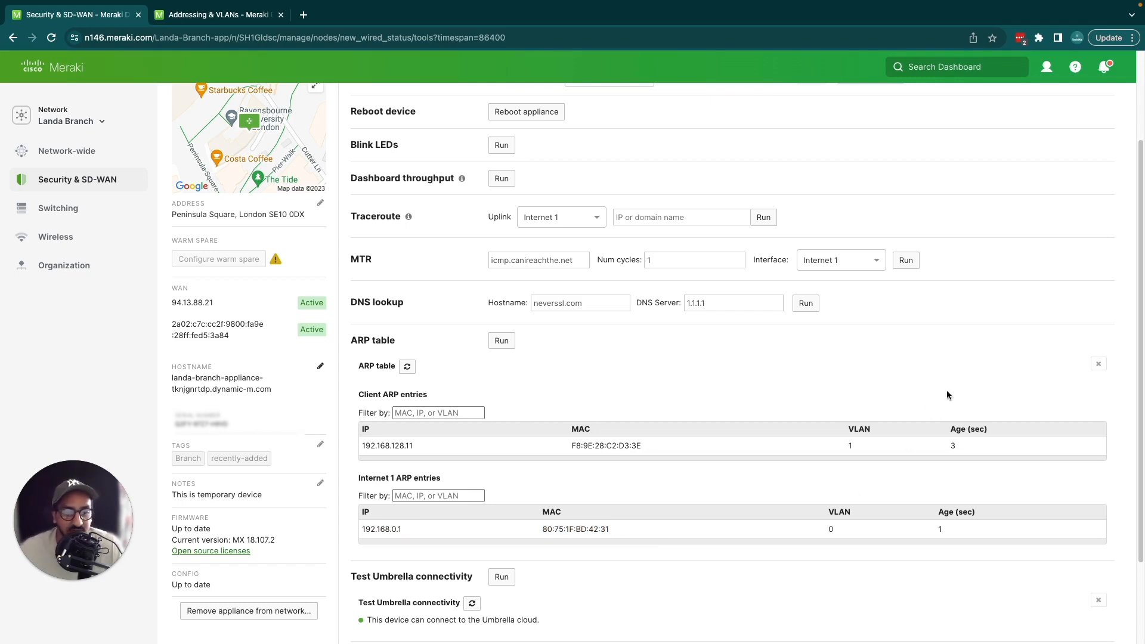